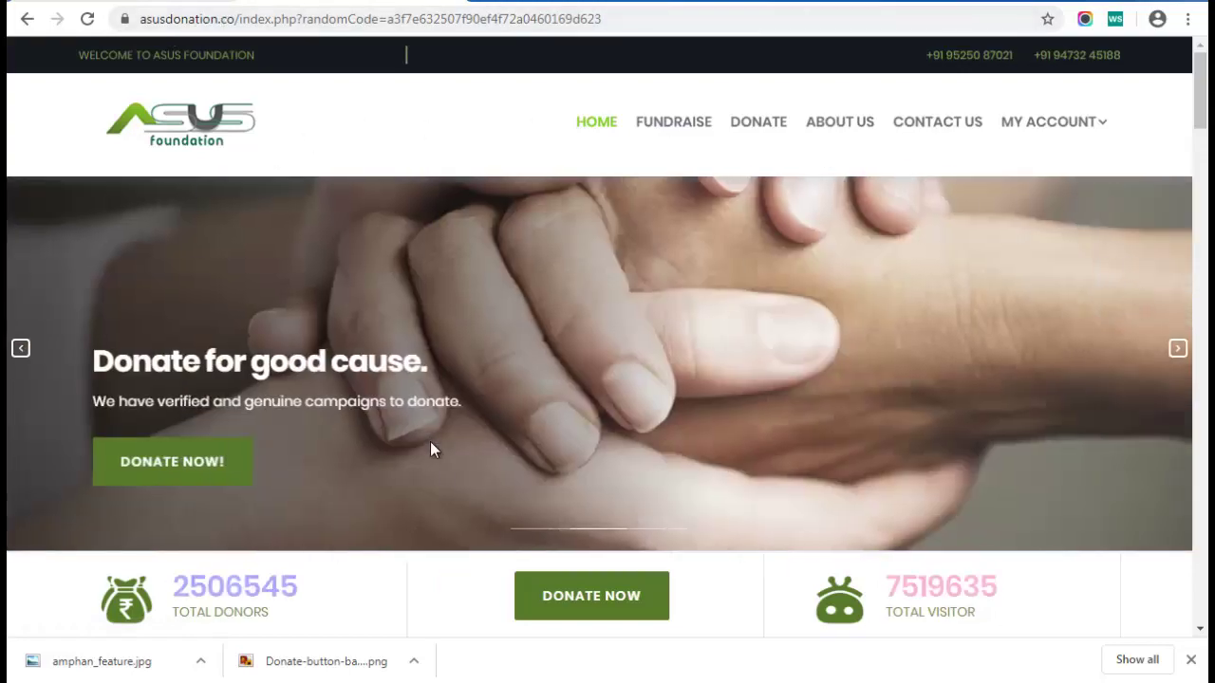
# Log in from the FUNDRAISE page using the account's user name and password
pyautogui.moveTo(1201, 109)
pyautogui.mouseDown()
pyautogui.moveTo(1194, 493)
pyautogui.moveTo(1201, 90)
pyautogui.mouseUp()
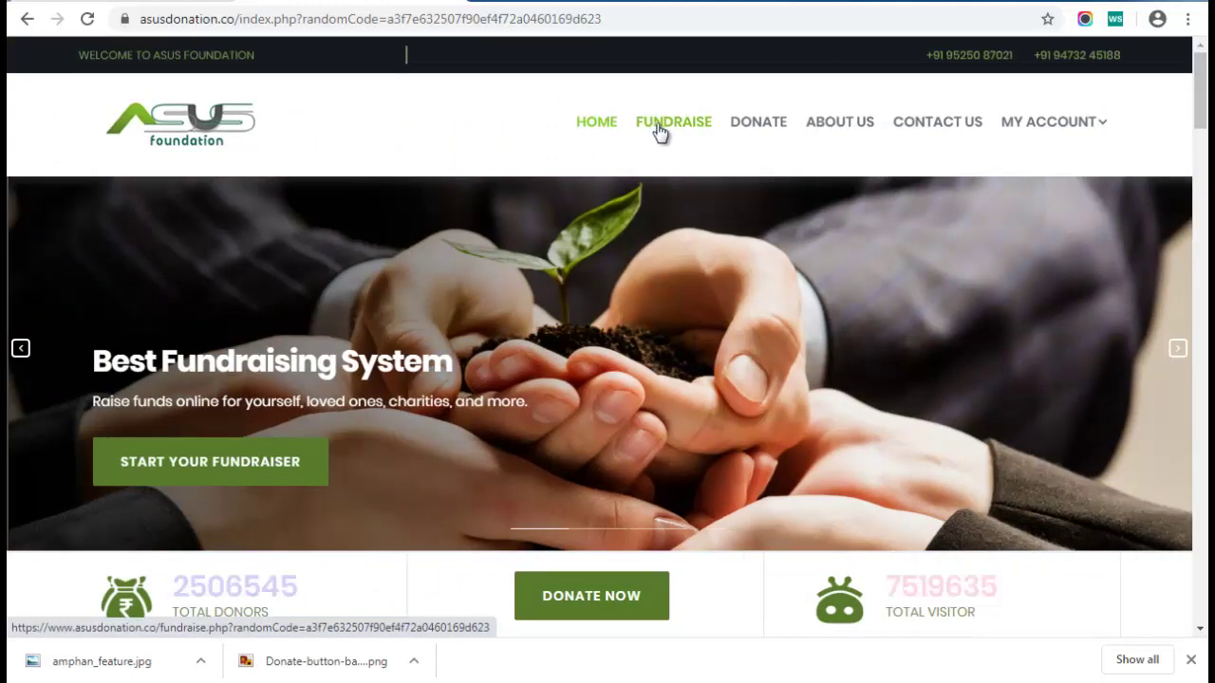
pyautogui.click(660, 131)
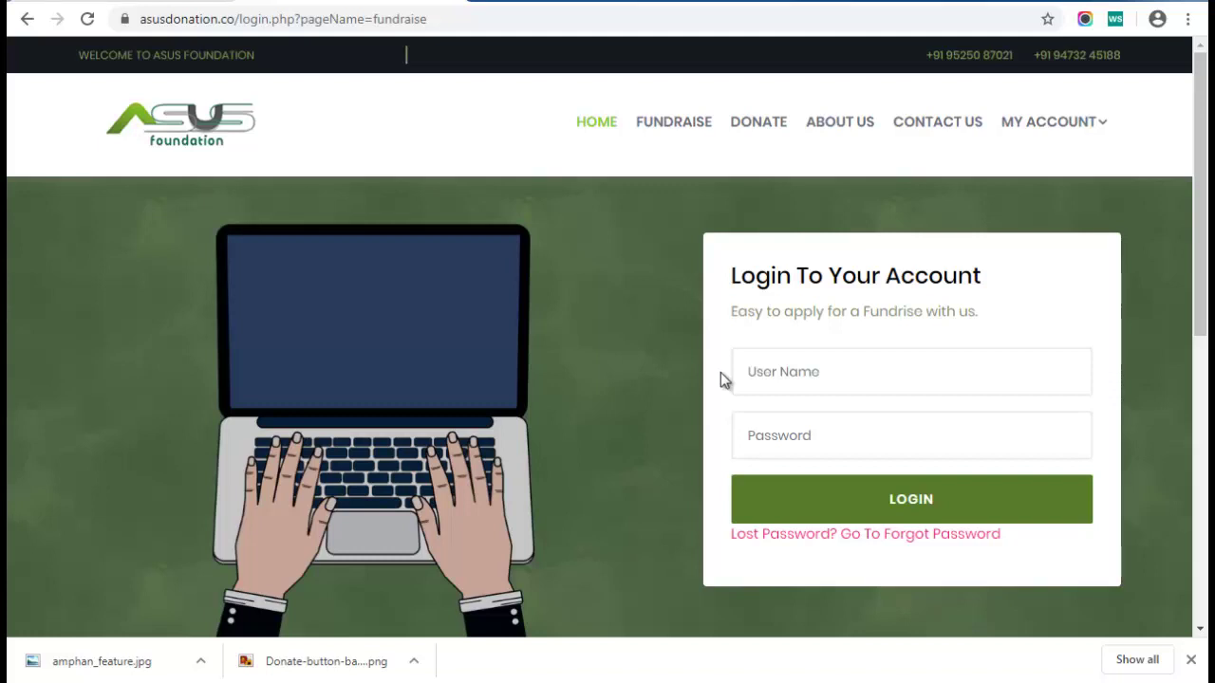
pyautogui.click(768, 364)
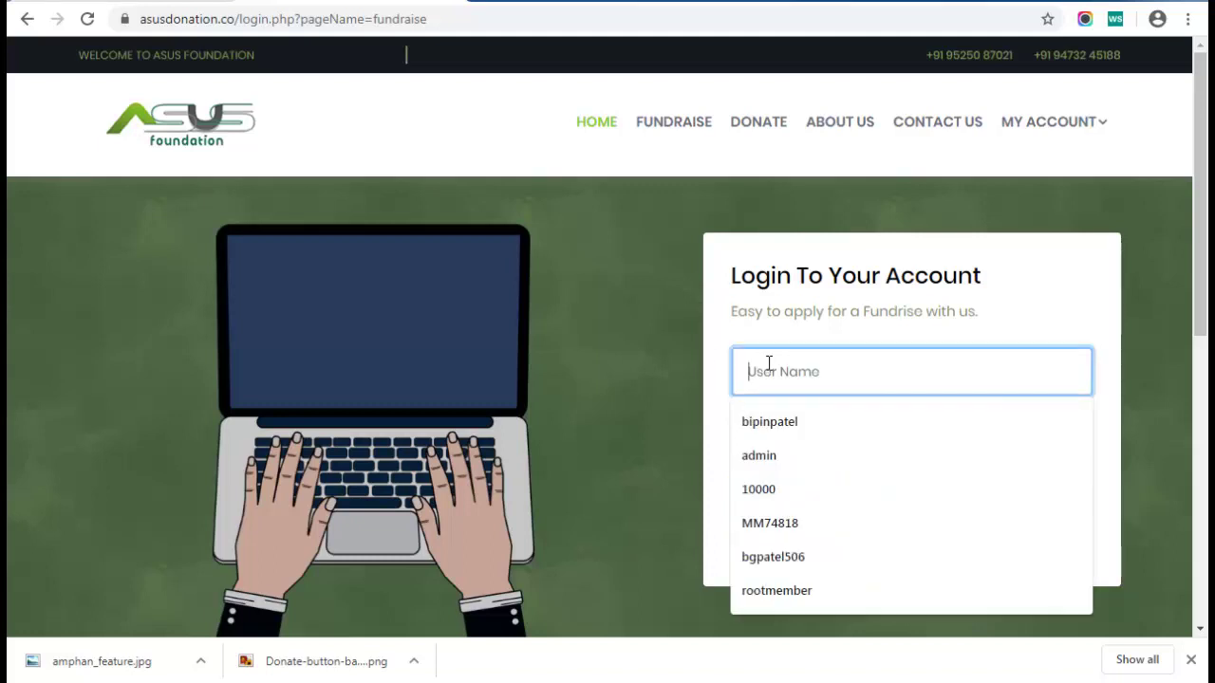
pyautogui.write('4')
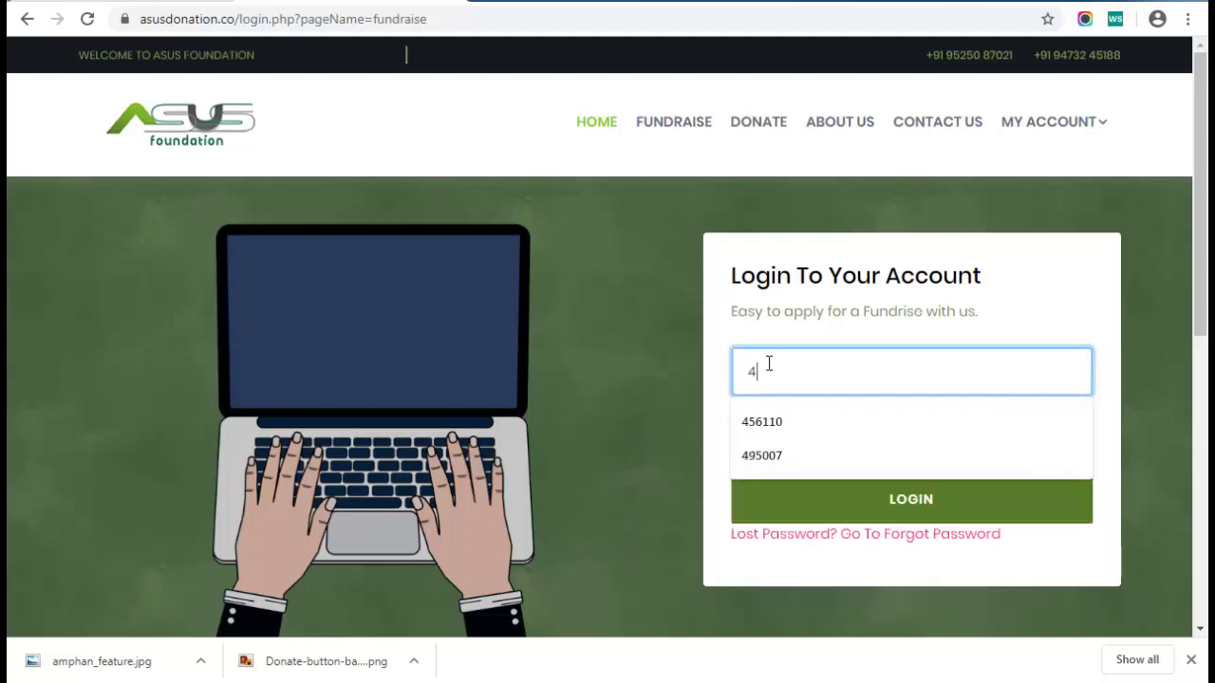
pyautogui.write('56110')
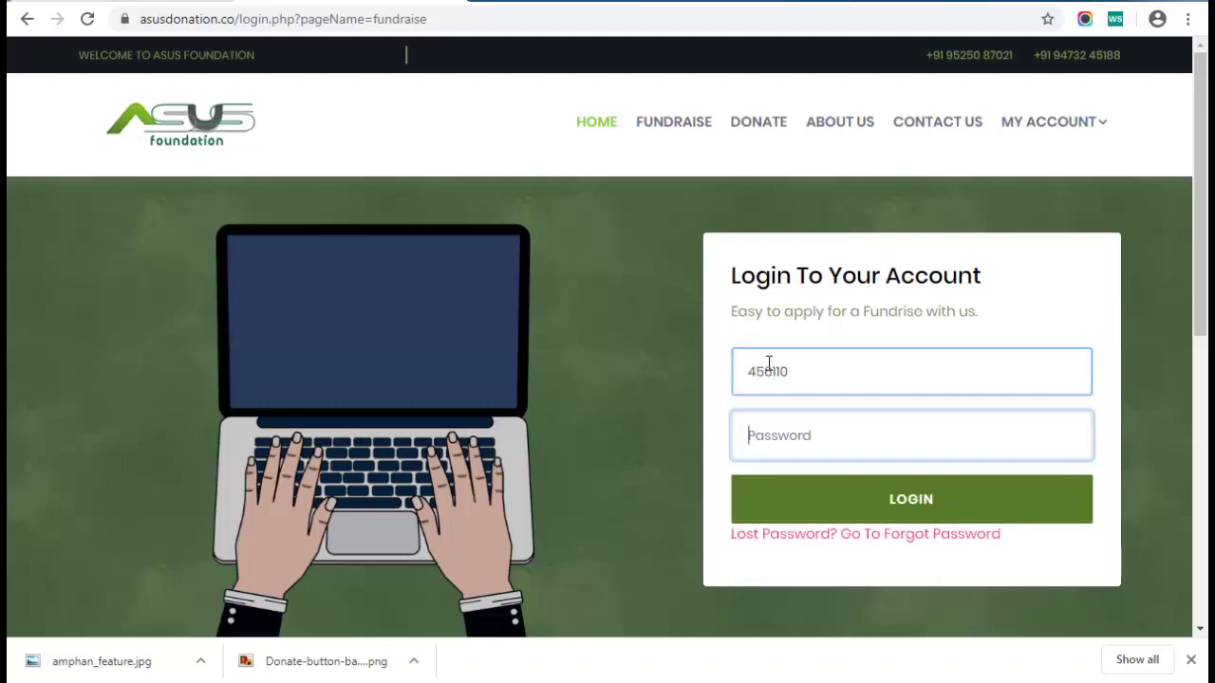
pyautogui.press('Tab')
pyautogui.write('•••••')
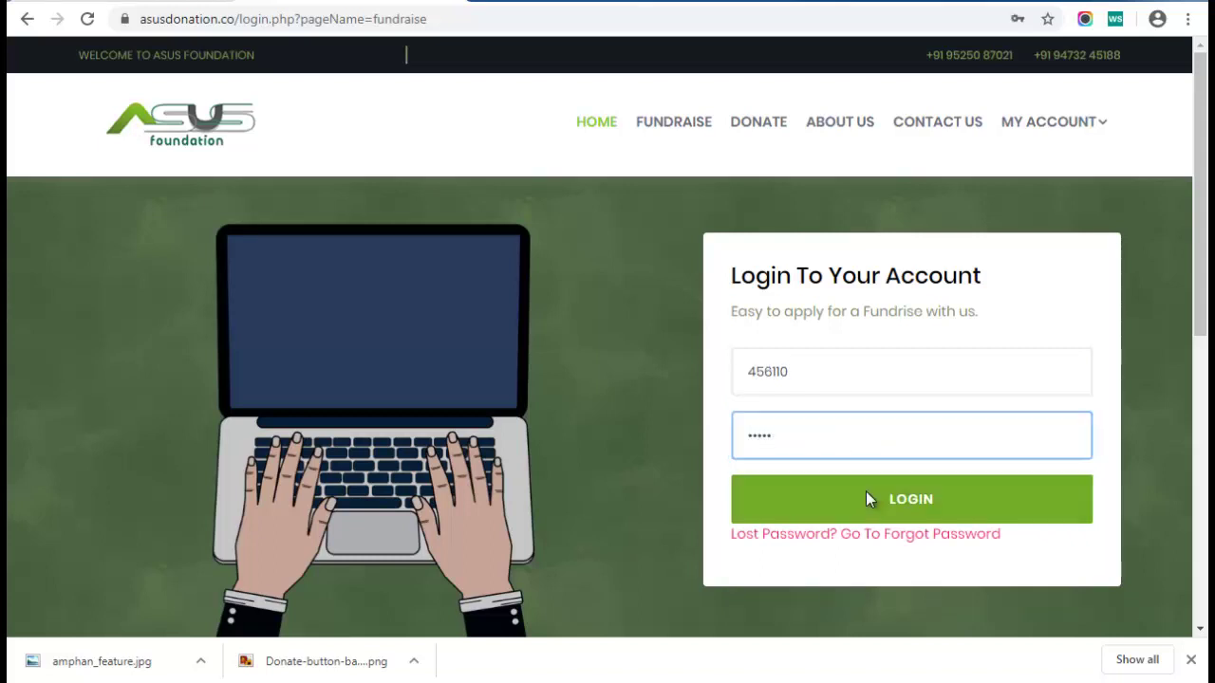
pyautogui.click(957, 507)
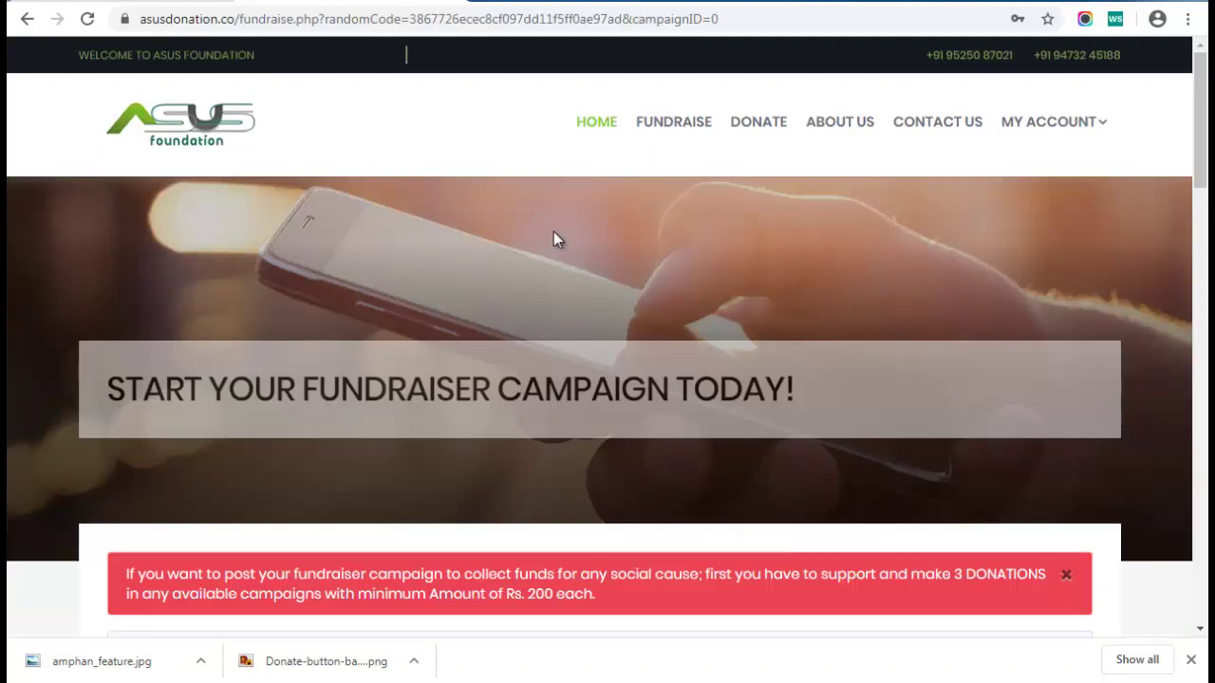
pyautogui.moveTo(101, 388); pyautogui.dragTo(777, 389)
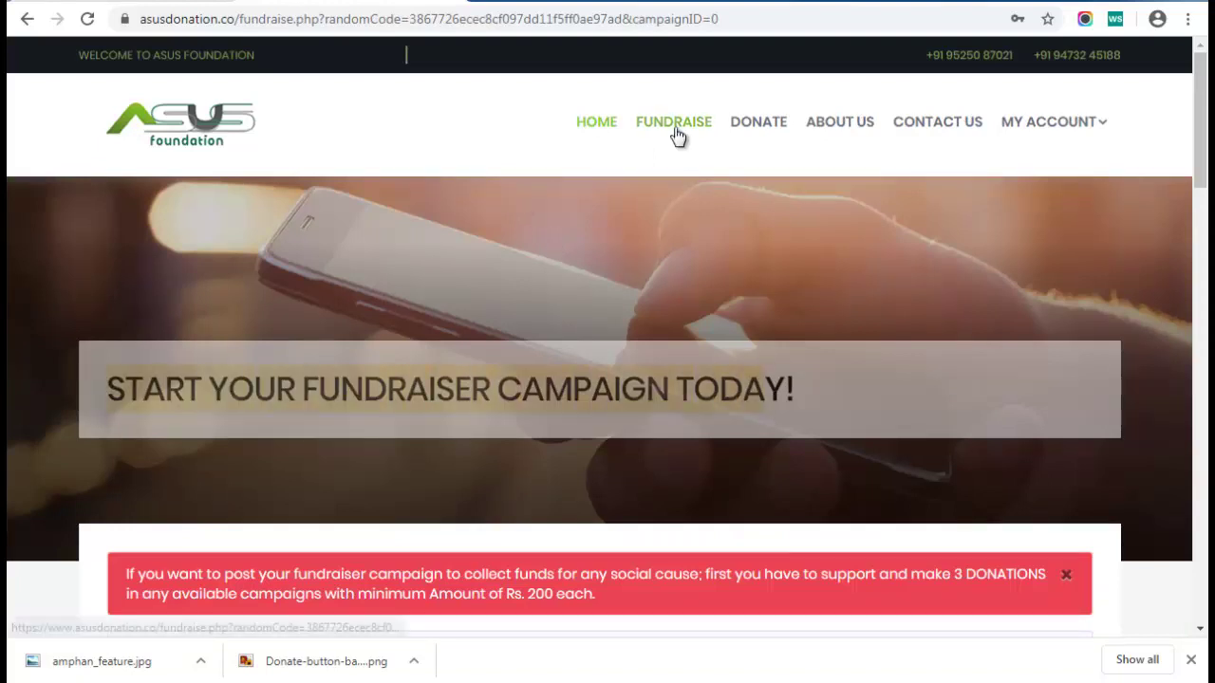
pyautogui.scroll(-1, 667, 275)
pyautogui.scroll(-2, 667, 274)
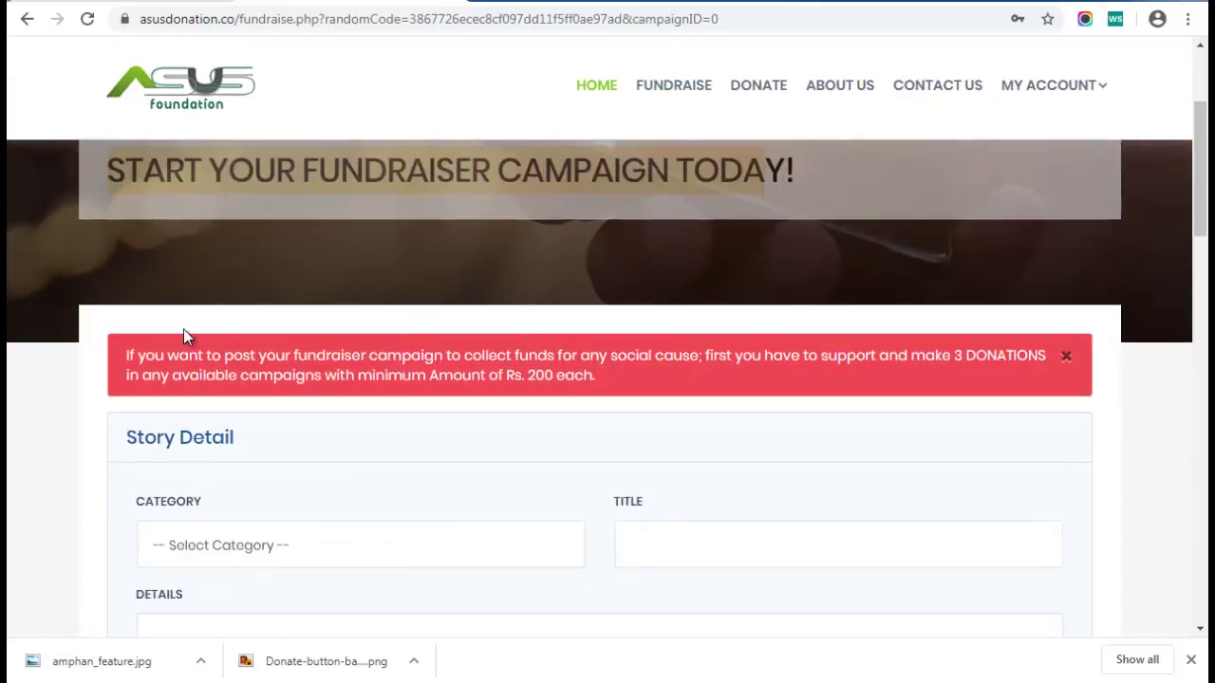
pyautogui.moveTo(122, 352); pyautogui.dragTo(623, 379)
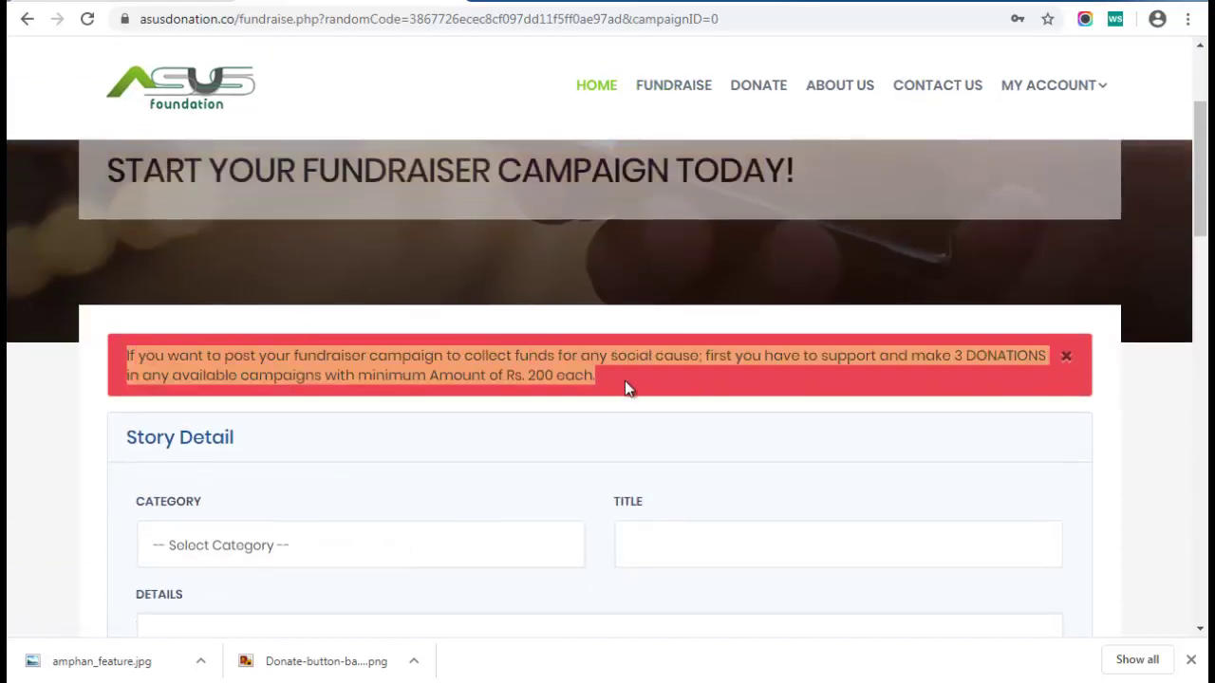
pyautogui.click(535, 413)
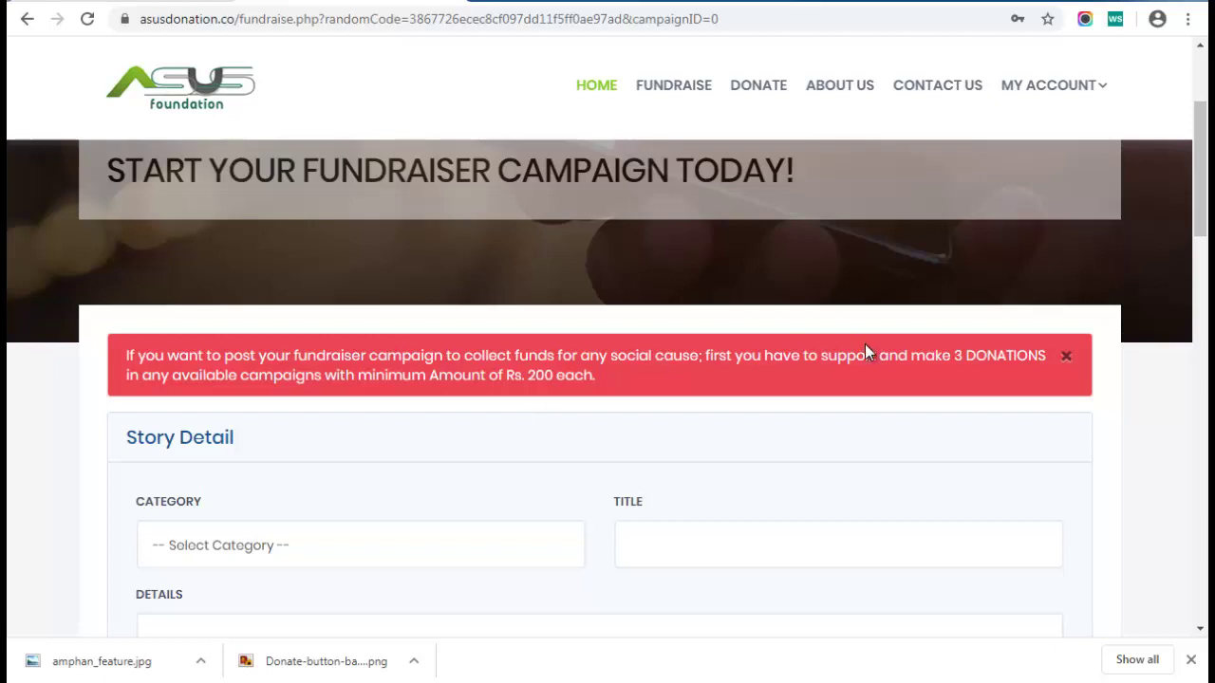
pyautogui.moveTo(953, 356); pyautogui.dragTo(965, 357)
pyautogui.scroll(-1, 452, 431)
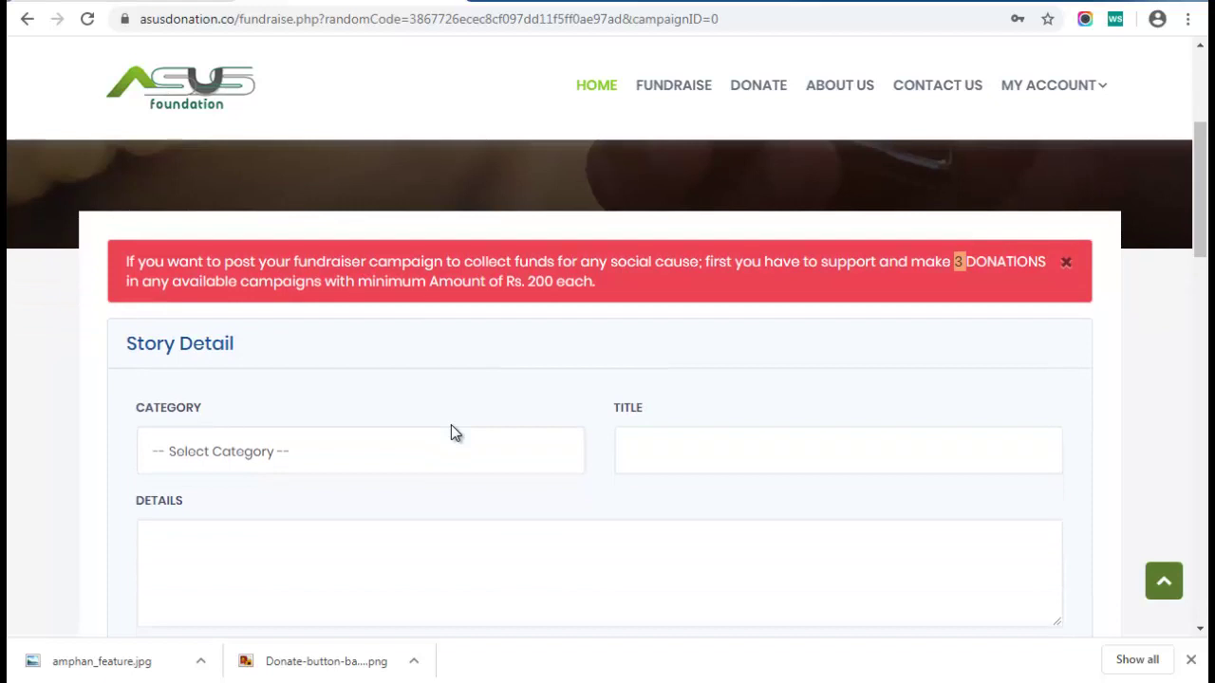
pyautogui.click(611, 276)
pyautogui.scroll(3, 536, 273)
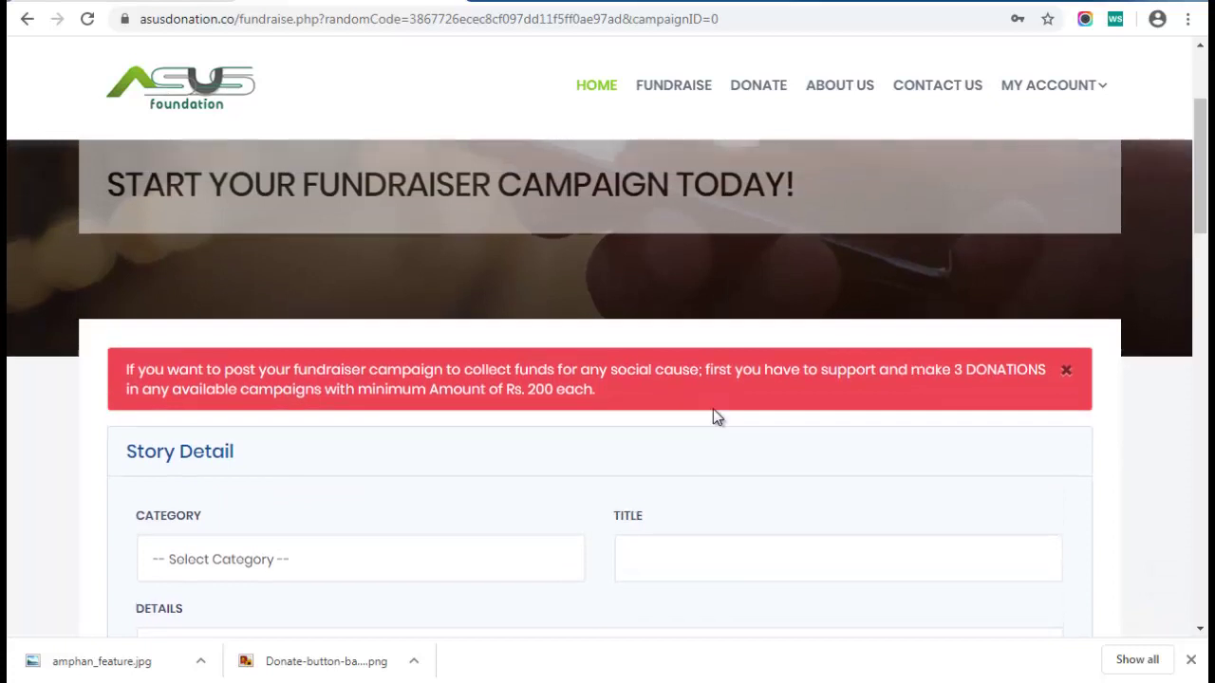
pyautogui.scroll(1, 712, 409)
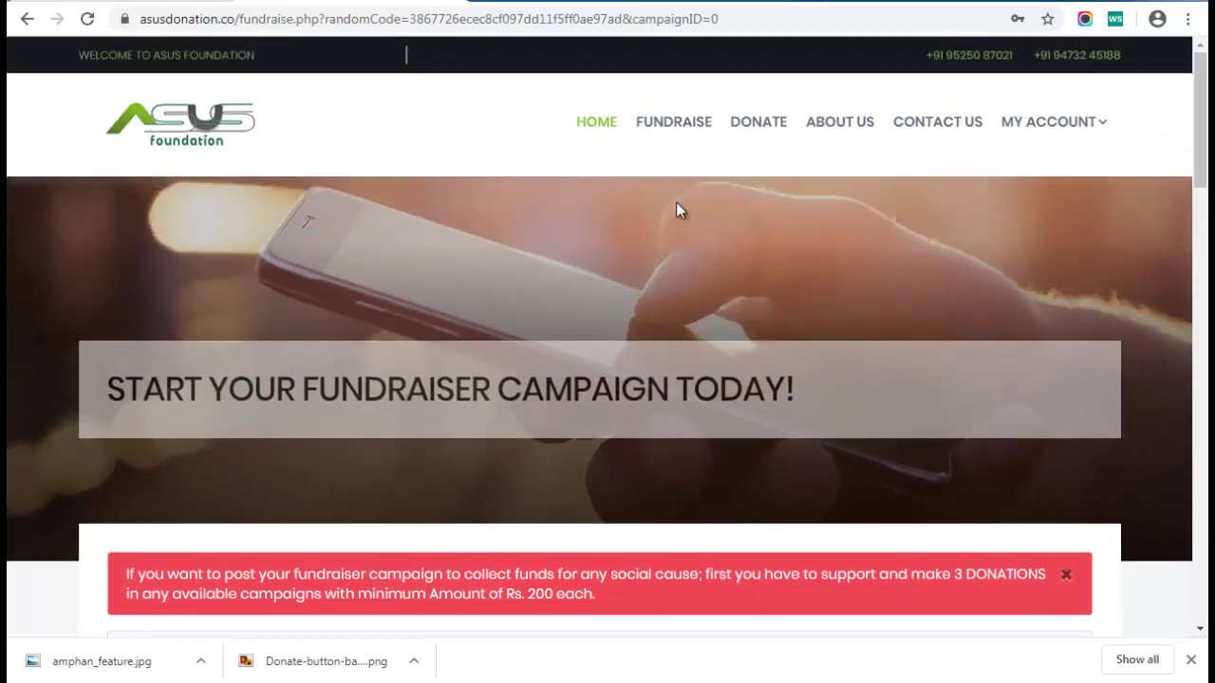
# Open Education Around the World from the DONATE list and review its Rs 2,00,000 goal and donors
pyautogui.click(758, 127)
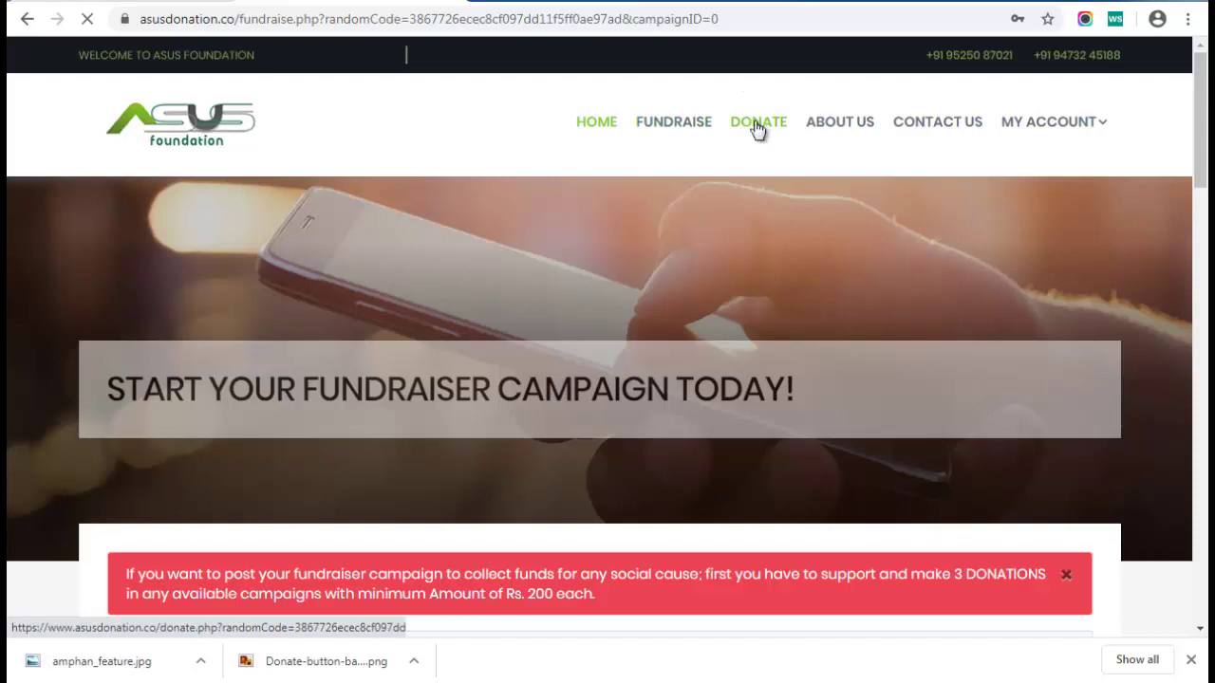
pyautogui.scroll(-3, 642, 317)
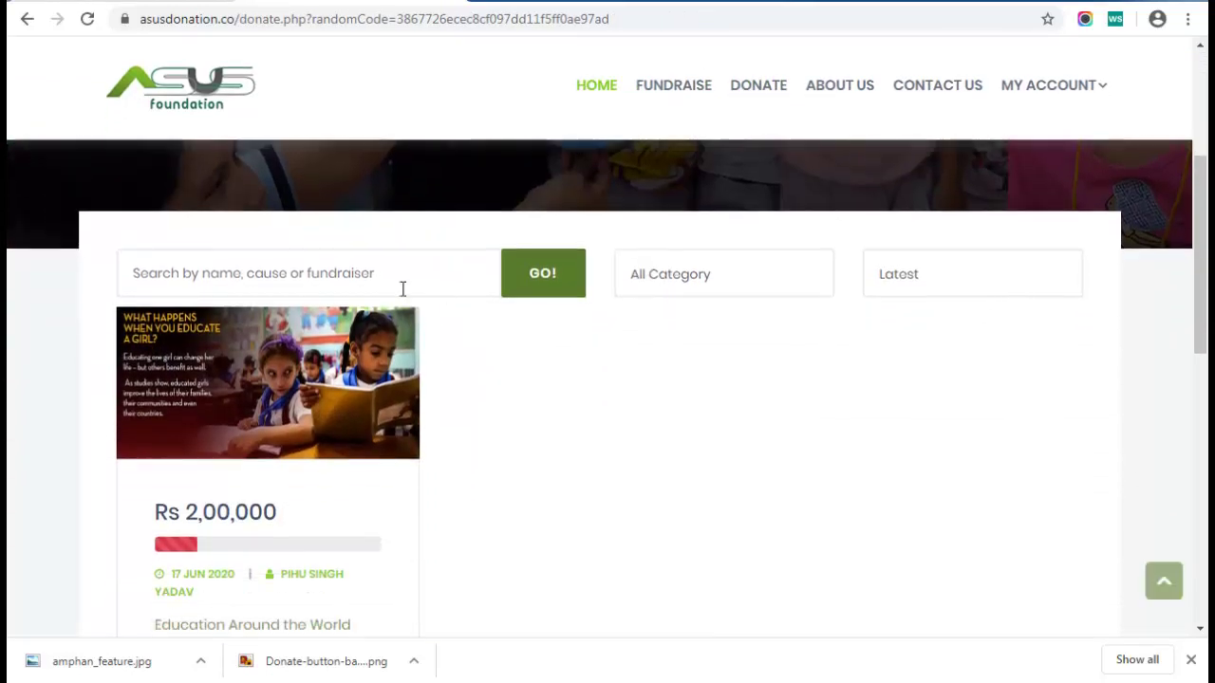
pyautogui.scroll(-1, 445, 421)
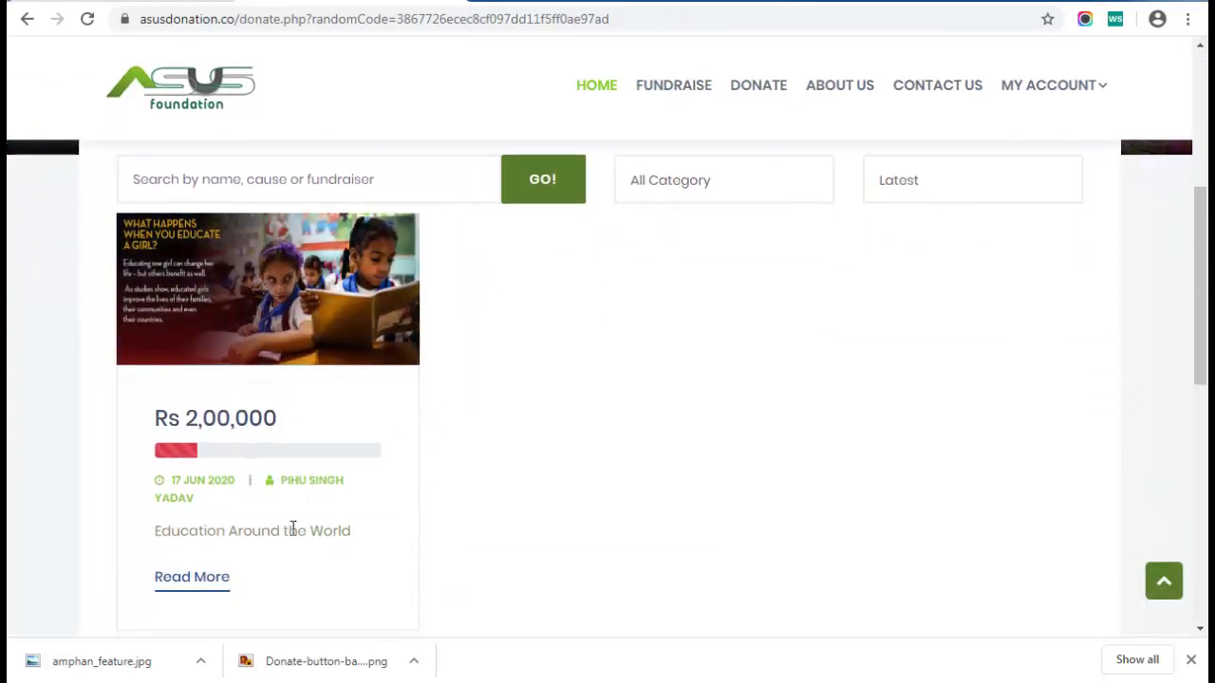
pyautogui.scroll(-1, 450, 257)
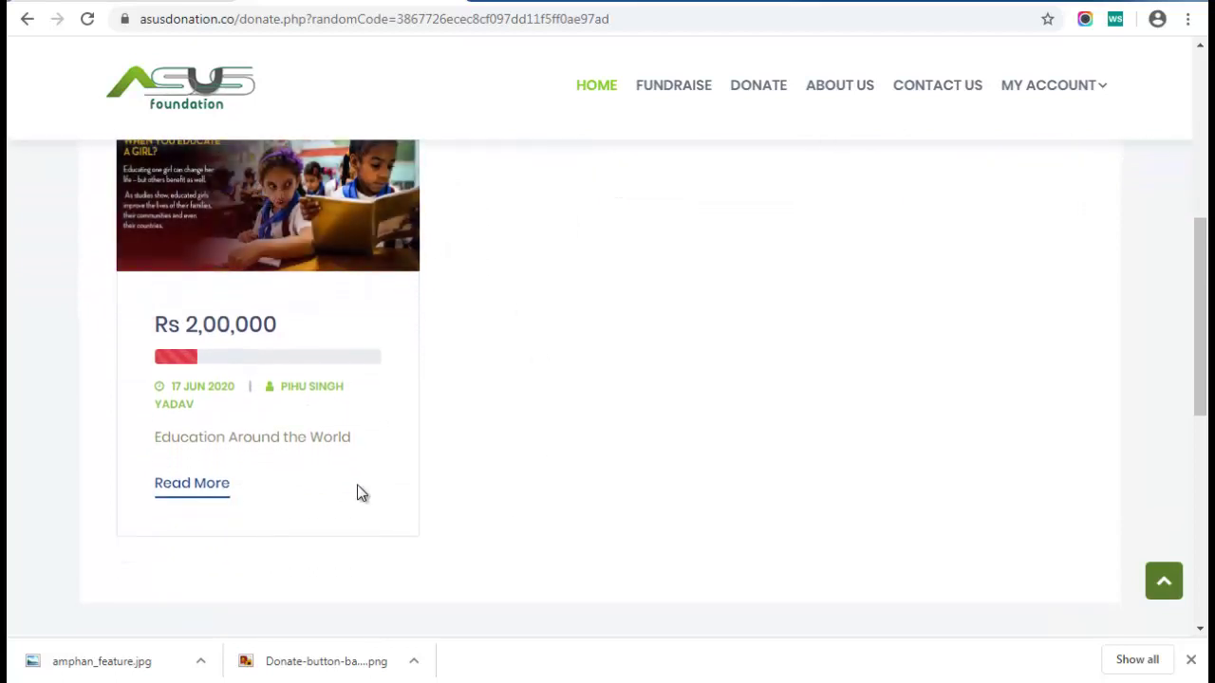
pyautogui.scroll(1, 287, 428)
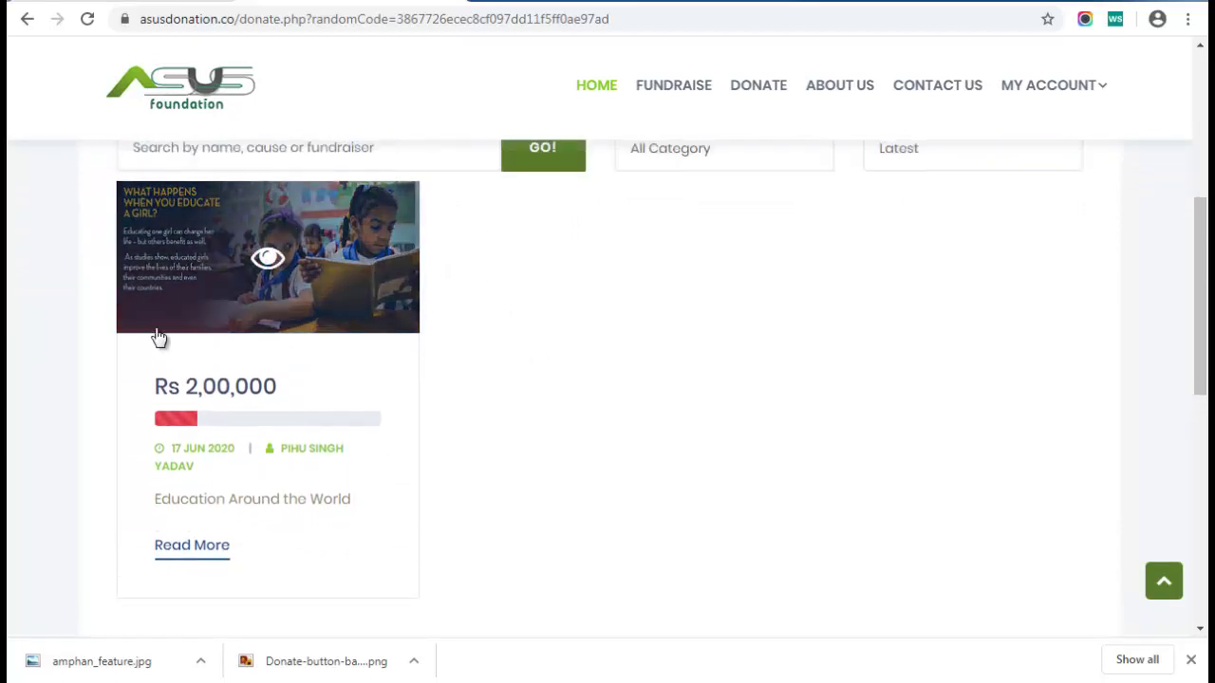
pyautogui.click(207, 548)
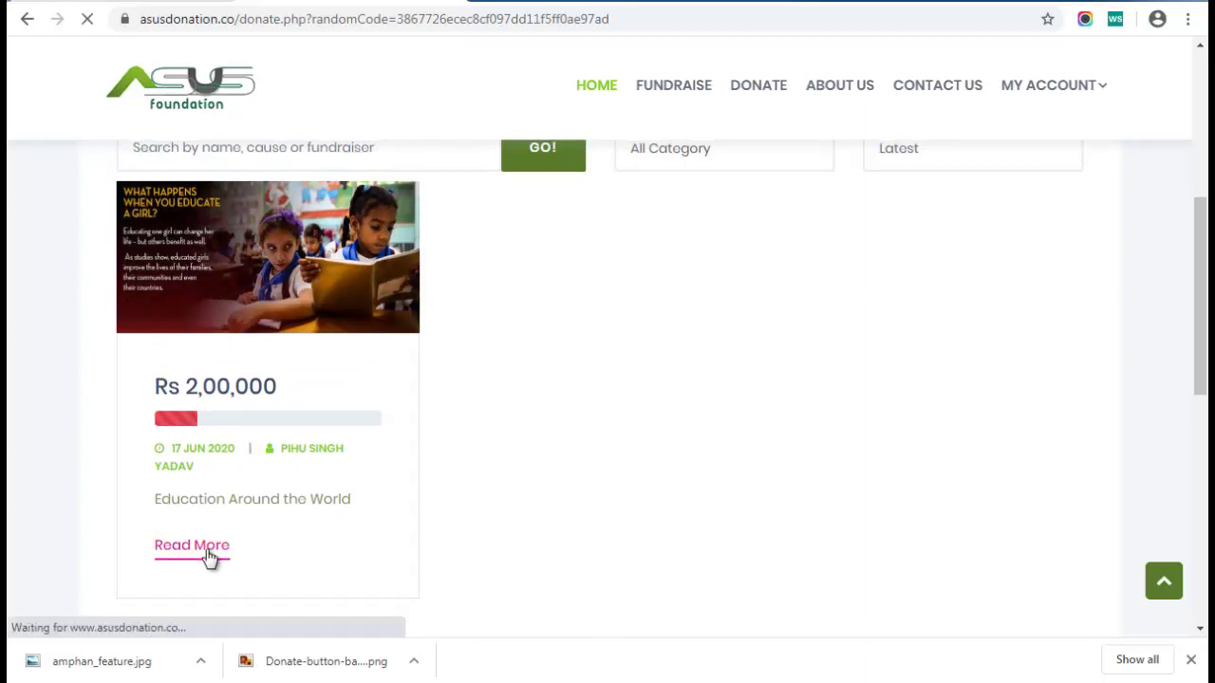
pyautogui.scroll(-6, 531, 390)
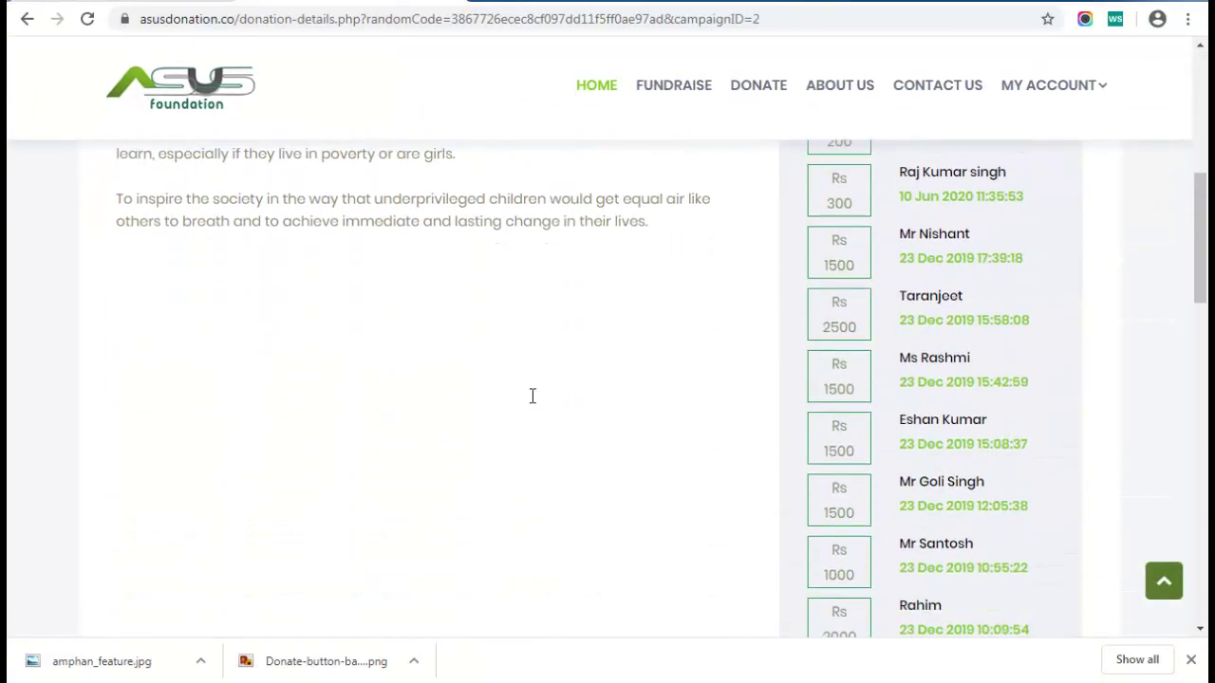
pyautogui.scroll(-2, 532, 396)
pyautogui.scroll(5, 534, 401)
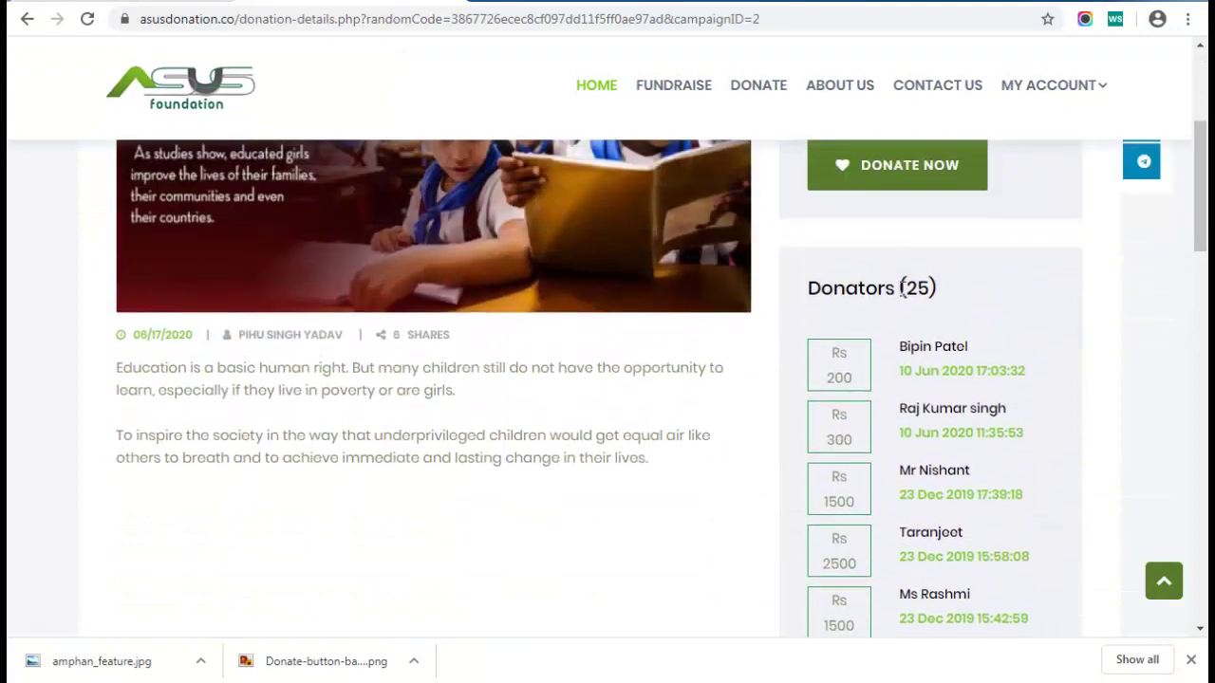
pyautogui.scroll(-5, 904, 330)
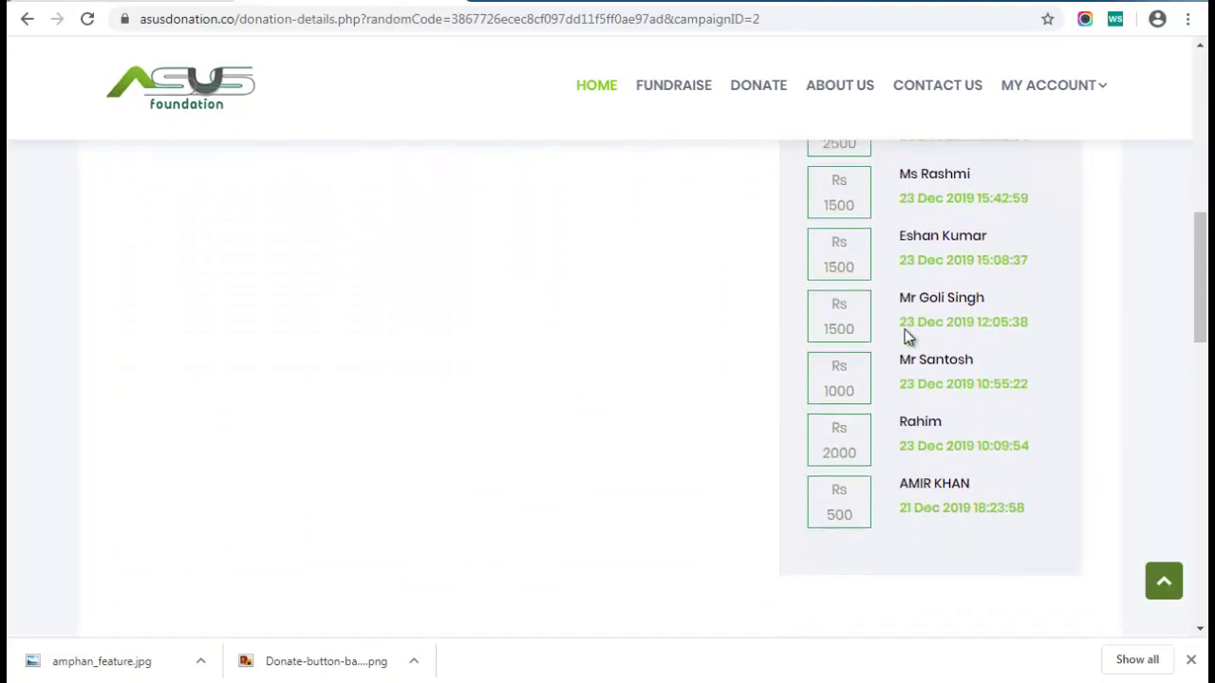
pyautogui.scroll(5, 904, 330)
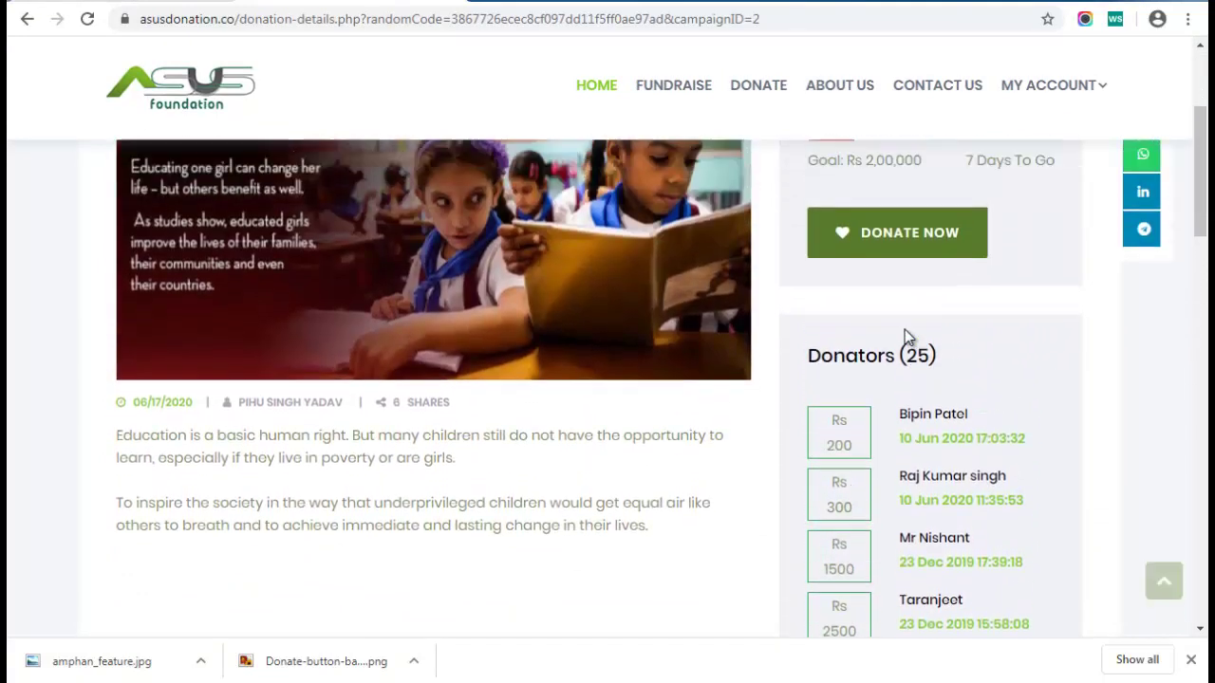
pyautogui.scroll(3, 905, 329)
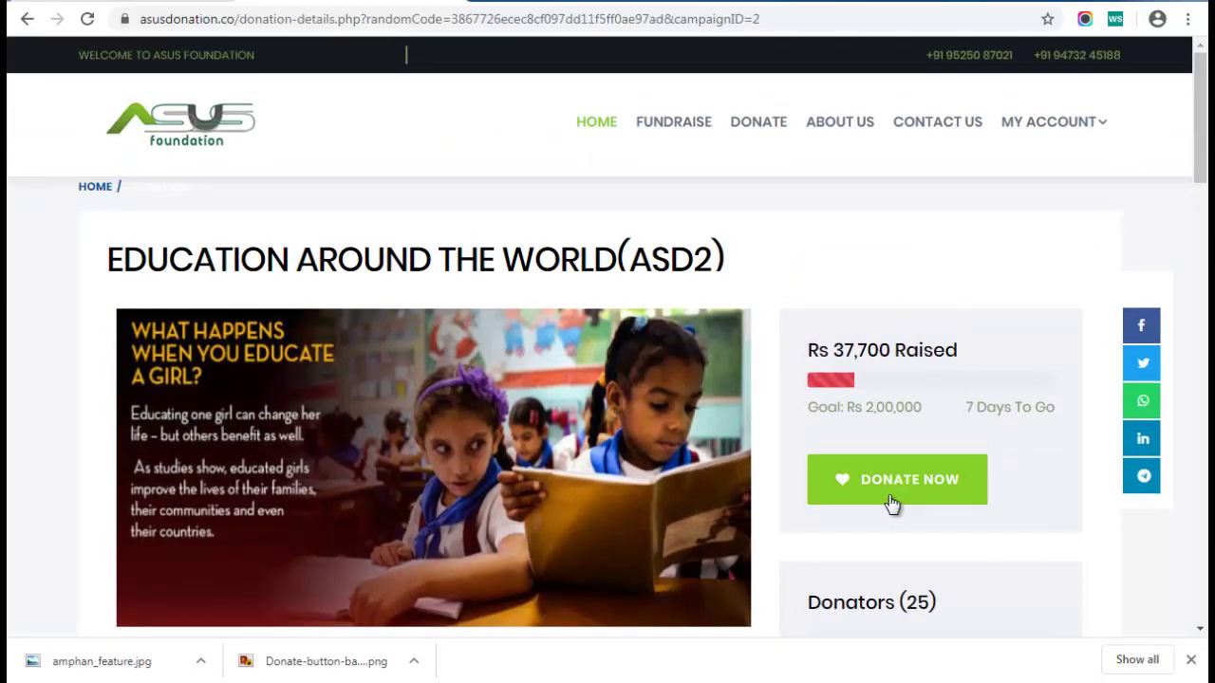
# Start a donation, enter the amount, and tick then untick 'Donate on someone else's behalf'
pyautogui.click(896, 496)
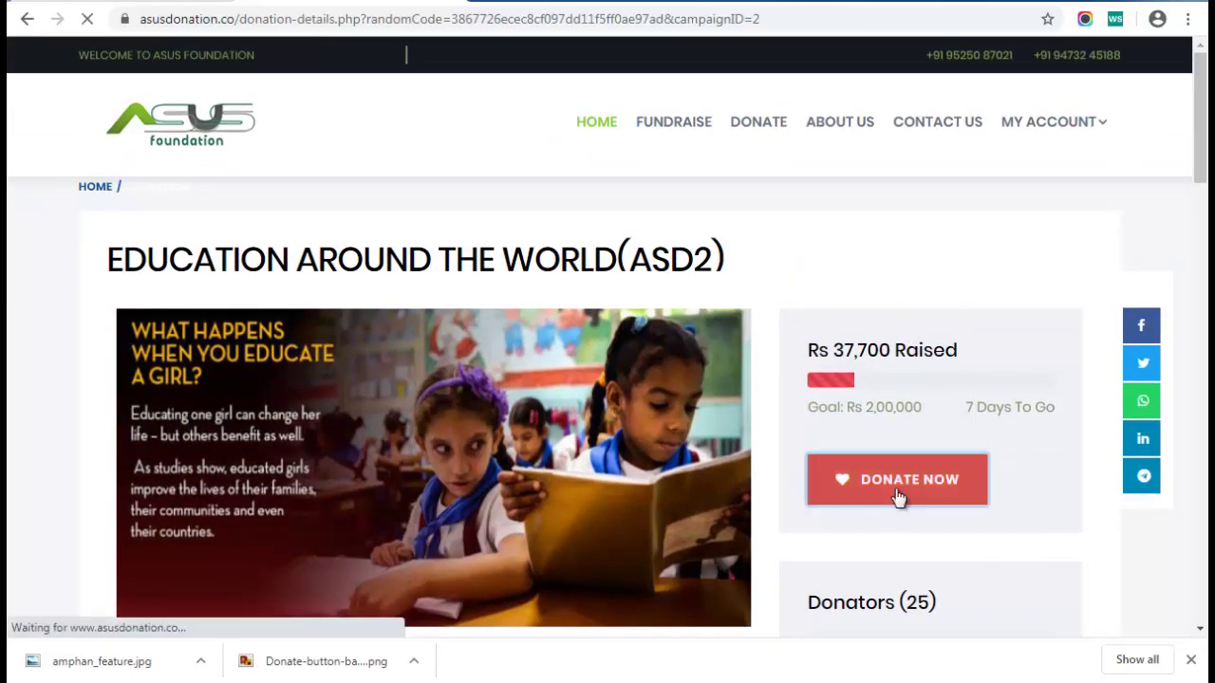
pyautogui.scroll(-2, 456, 265)
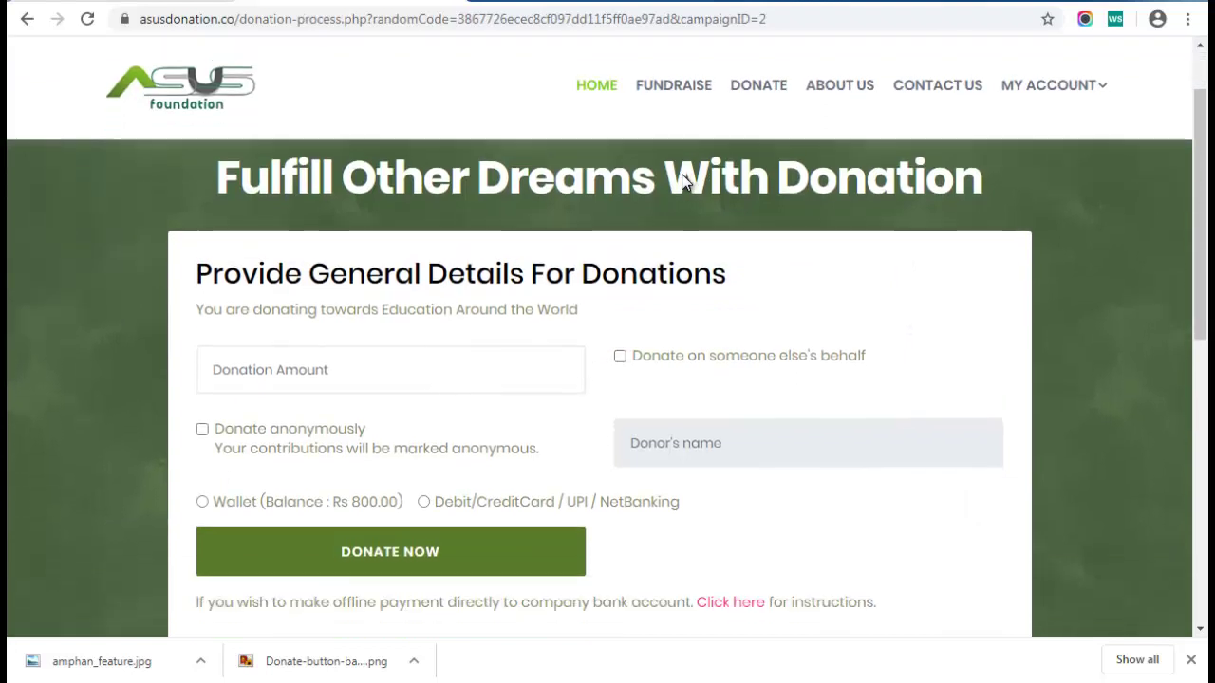
pyautogui.click(217, 340)
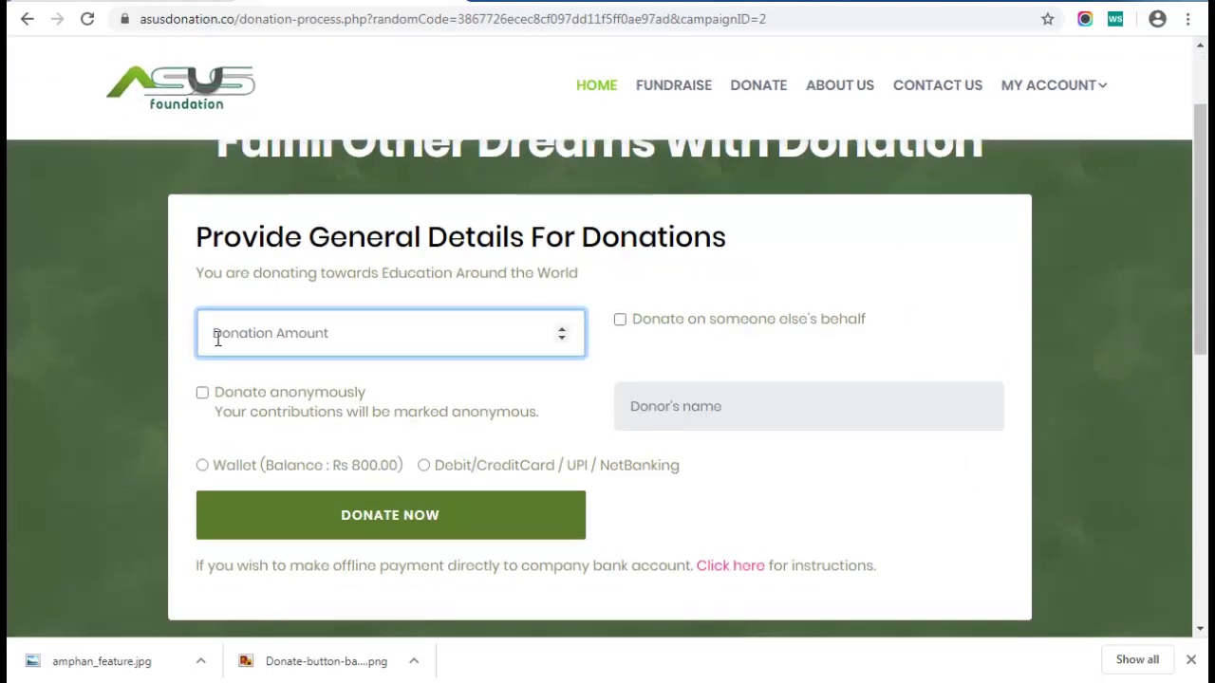
pyautogui.write('500')
pyautogui.press('Tab')
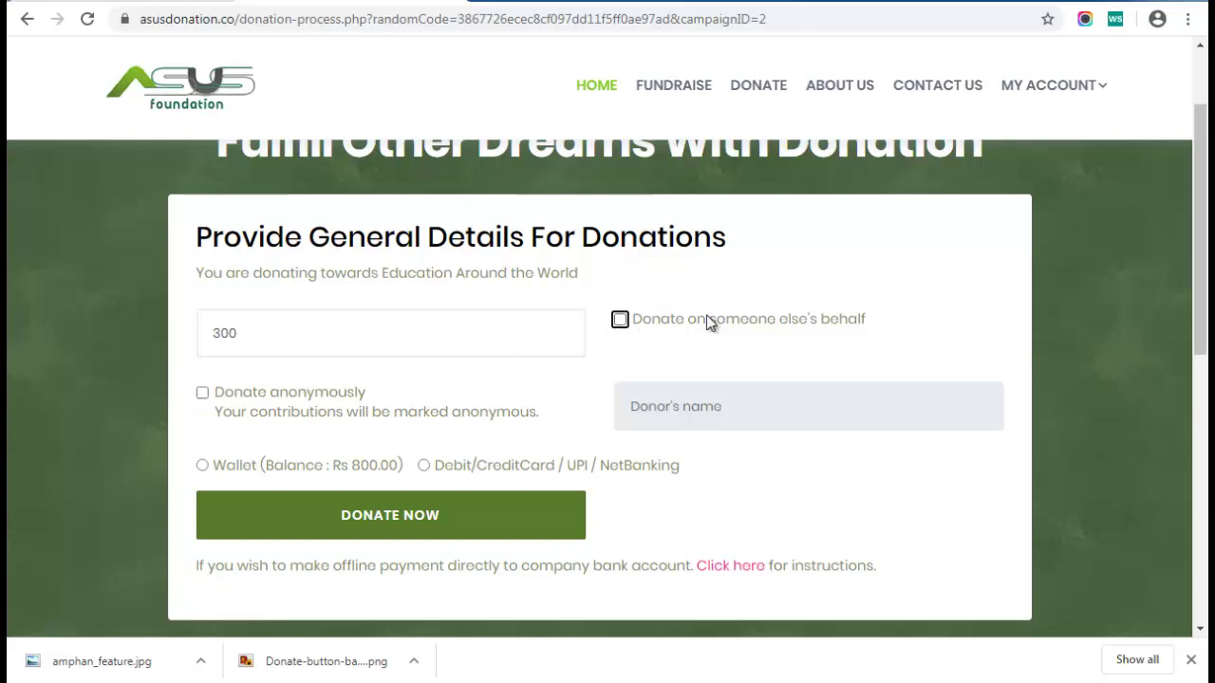
pyautogui.click(621, 321)
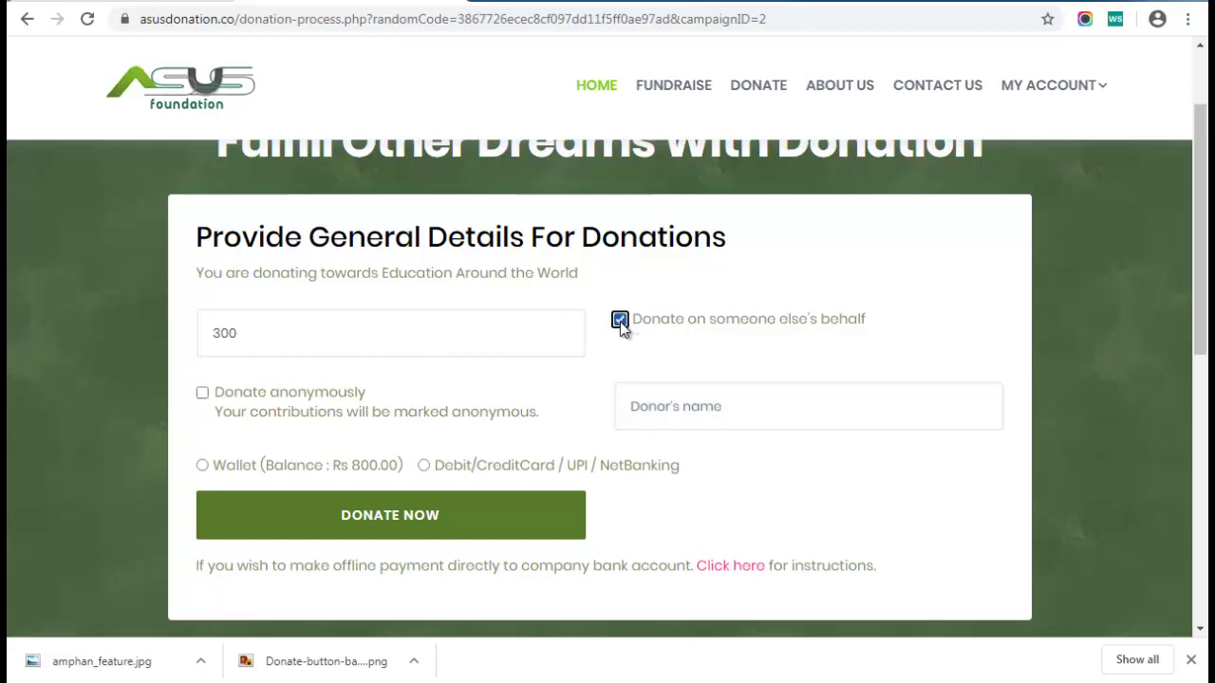
pyautogui.click(662, 407)
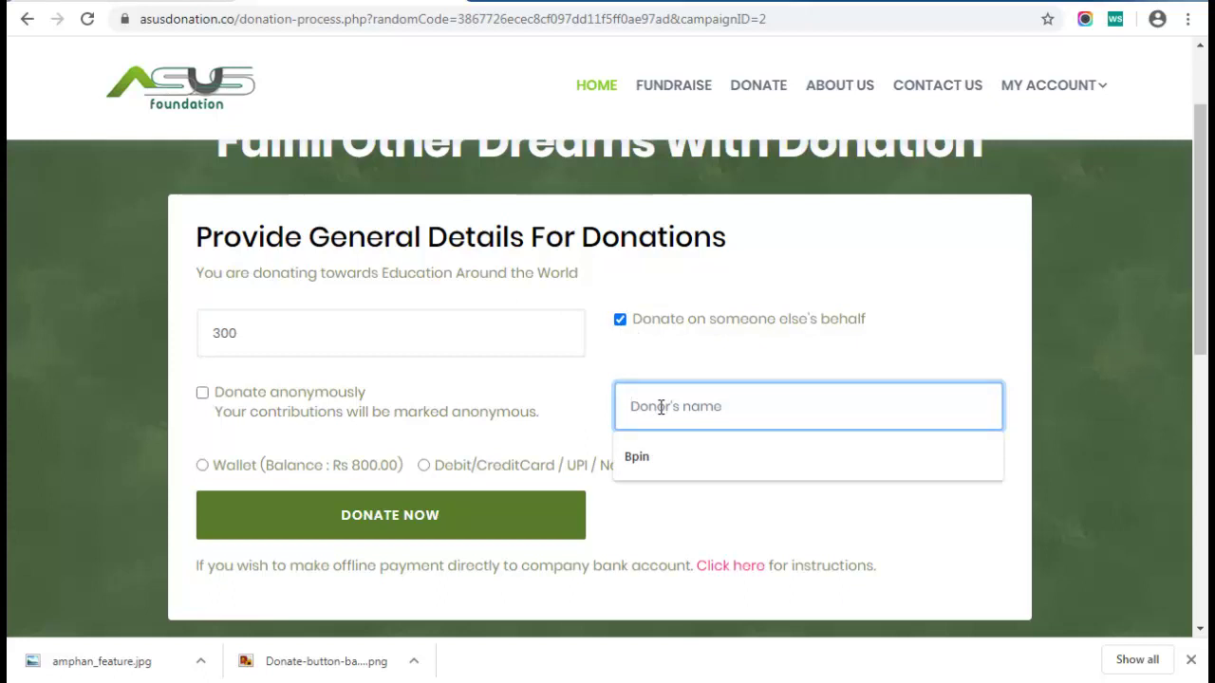
pyautogui.click(621, 321)
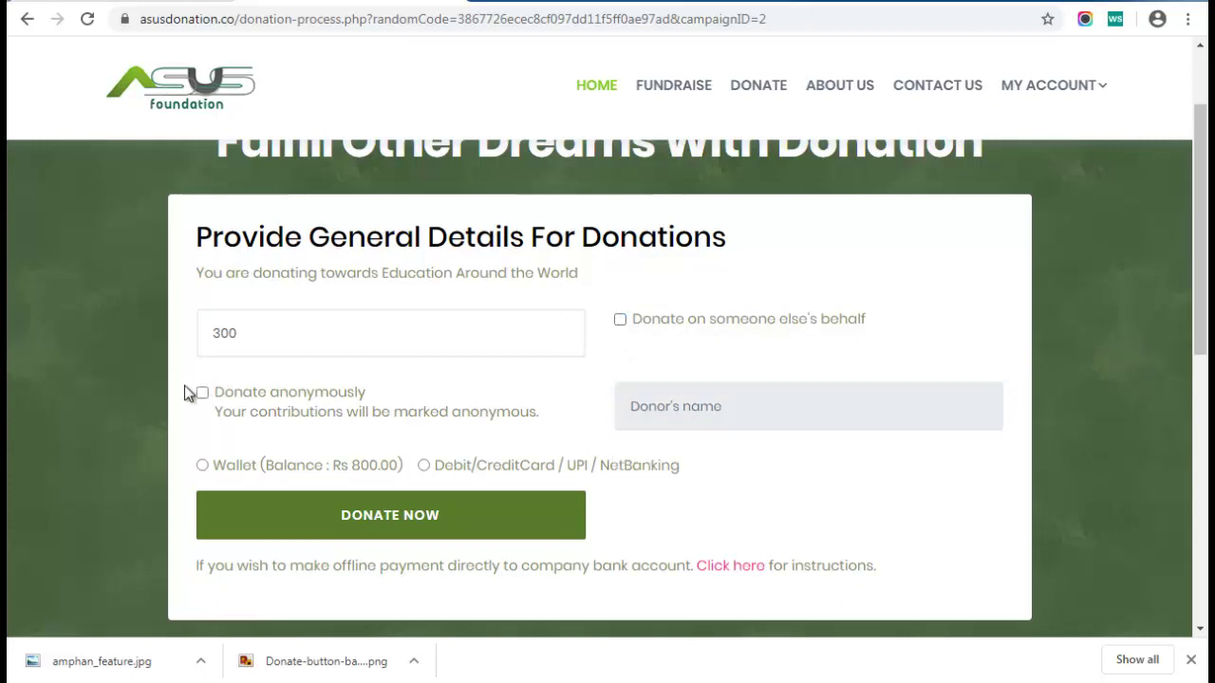
pyautogui.scroll(-1, 597, 352)
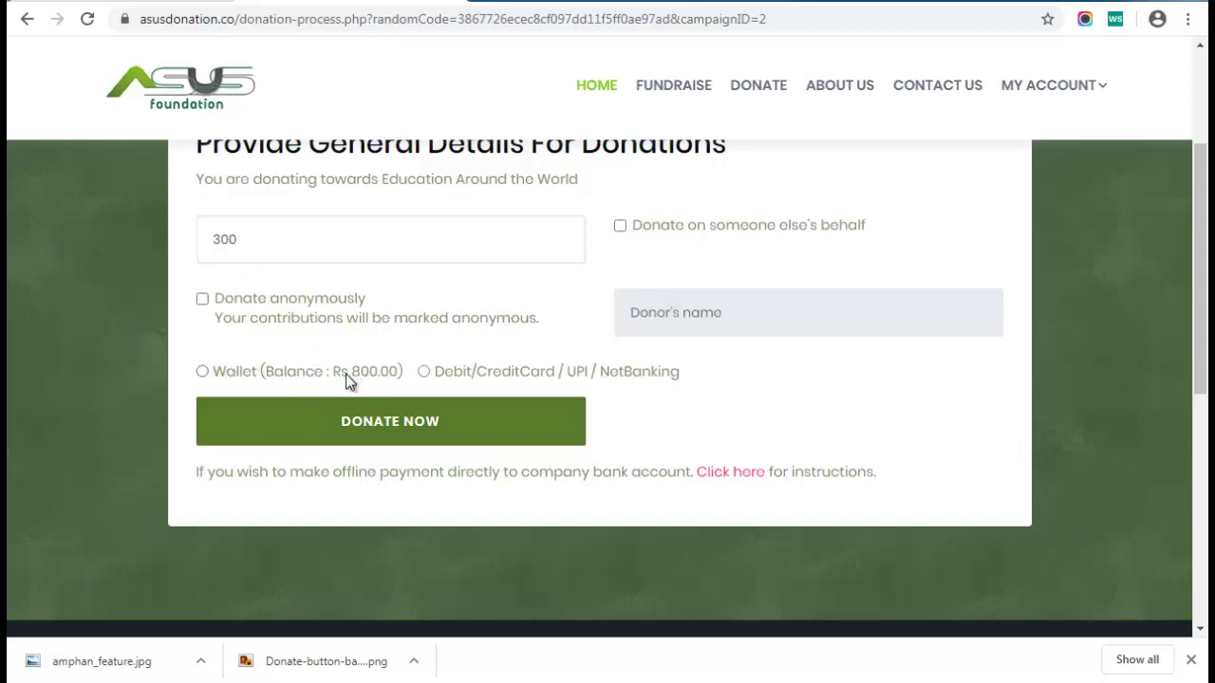
# Pay from the wallet balance with the transaction password and submit the donation
pyautogui.click(202, 371)
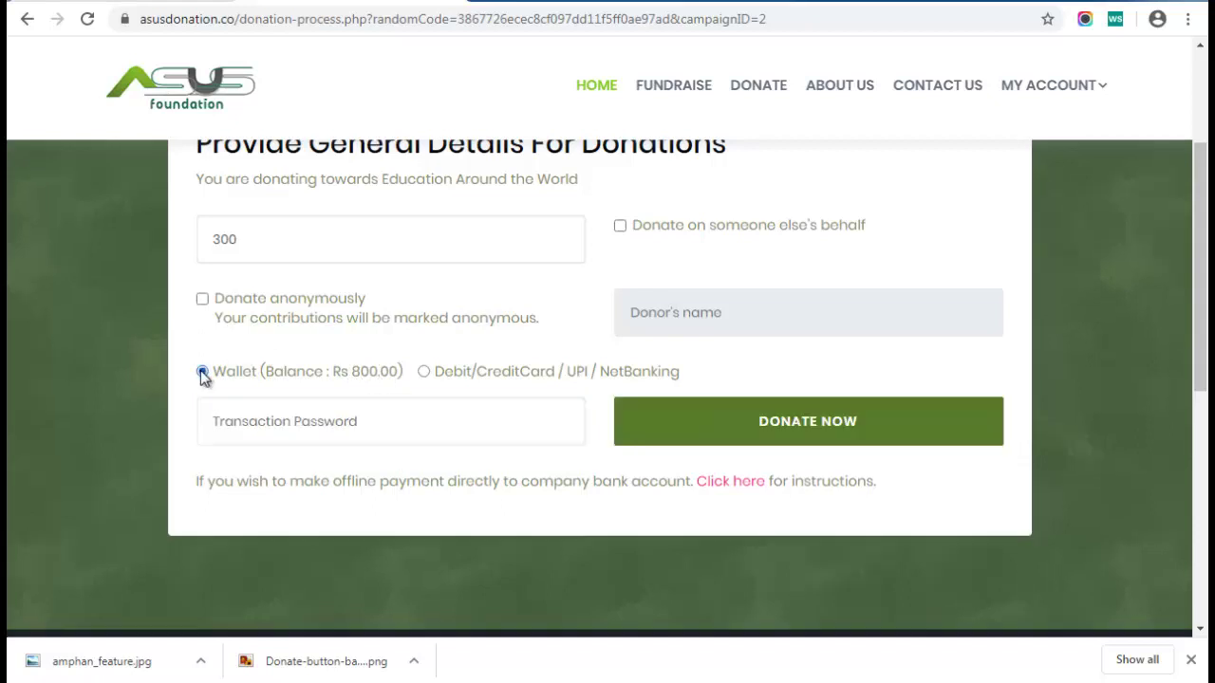
pyautogui.click(235, 420)
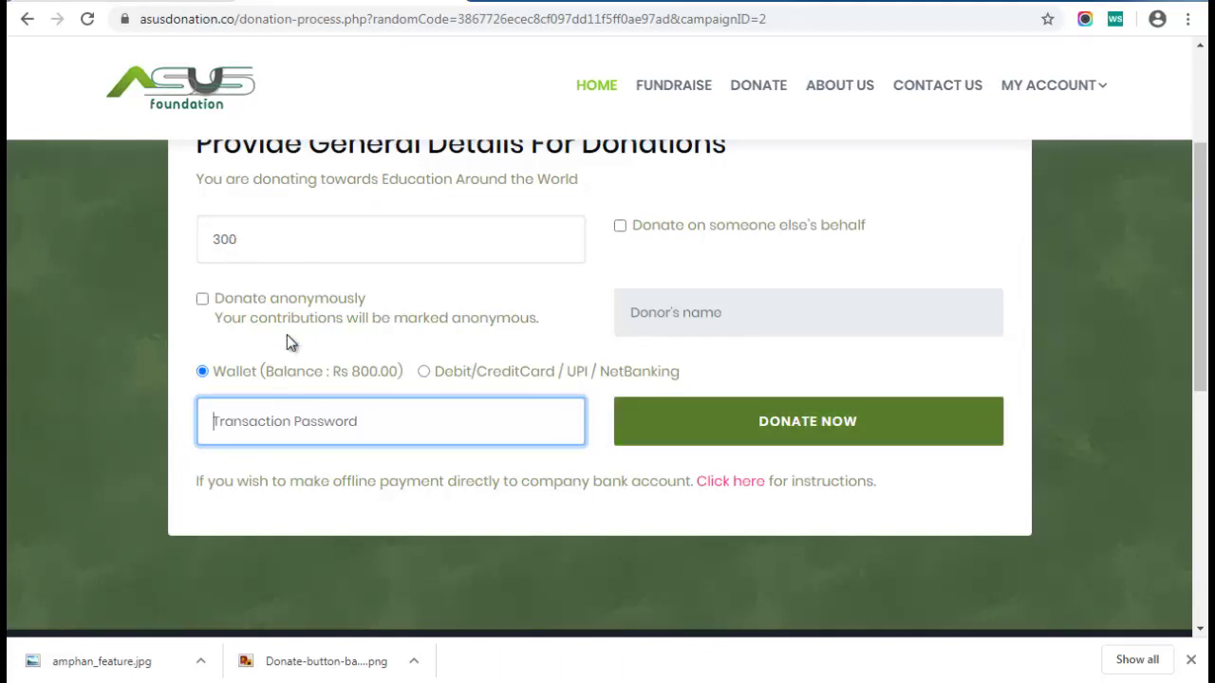
pyautogui.click(423, 372)
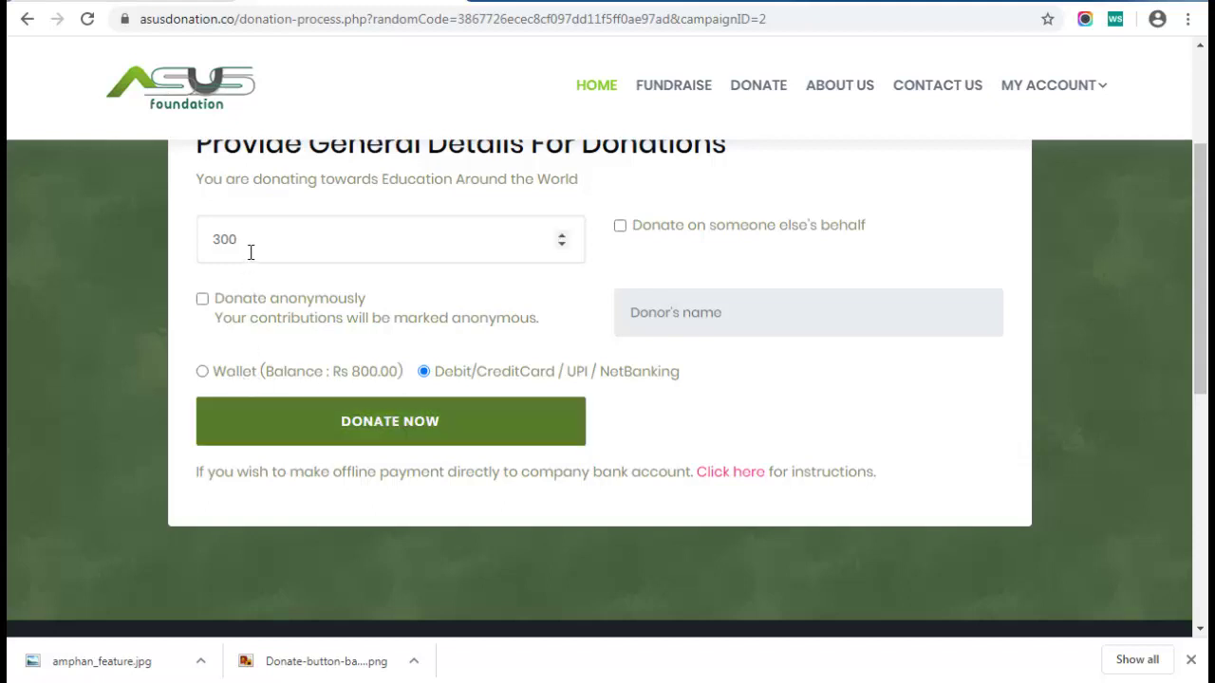
pyautogui.click(202, 371)
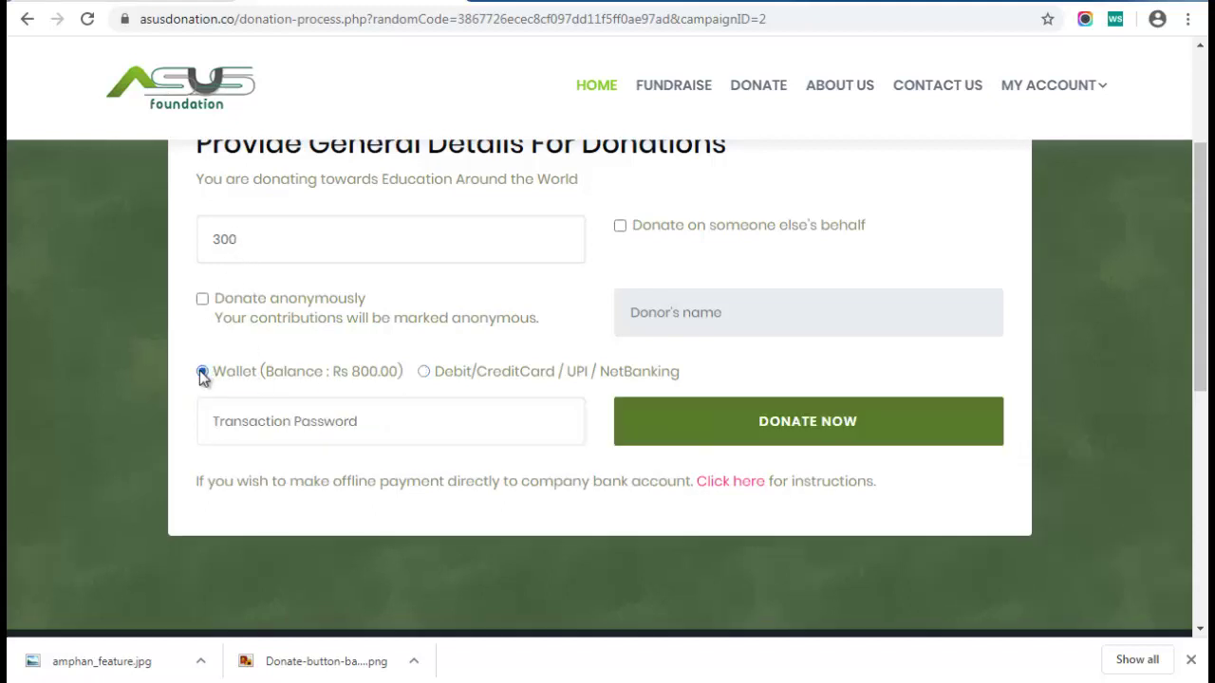
pyautogui.click(242, 432)
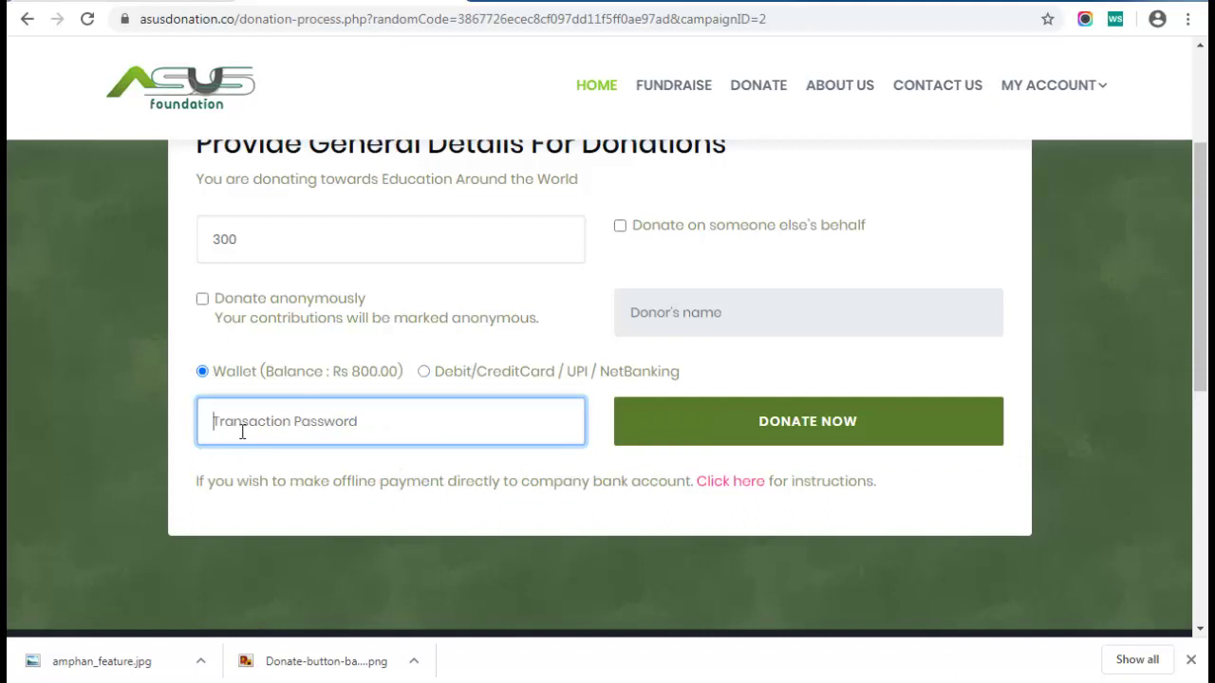
pyautogui.write('•••••')
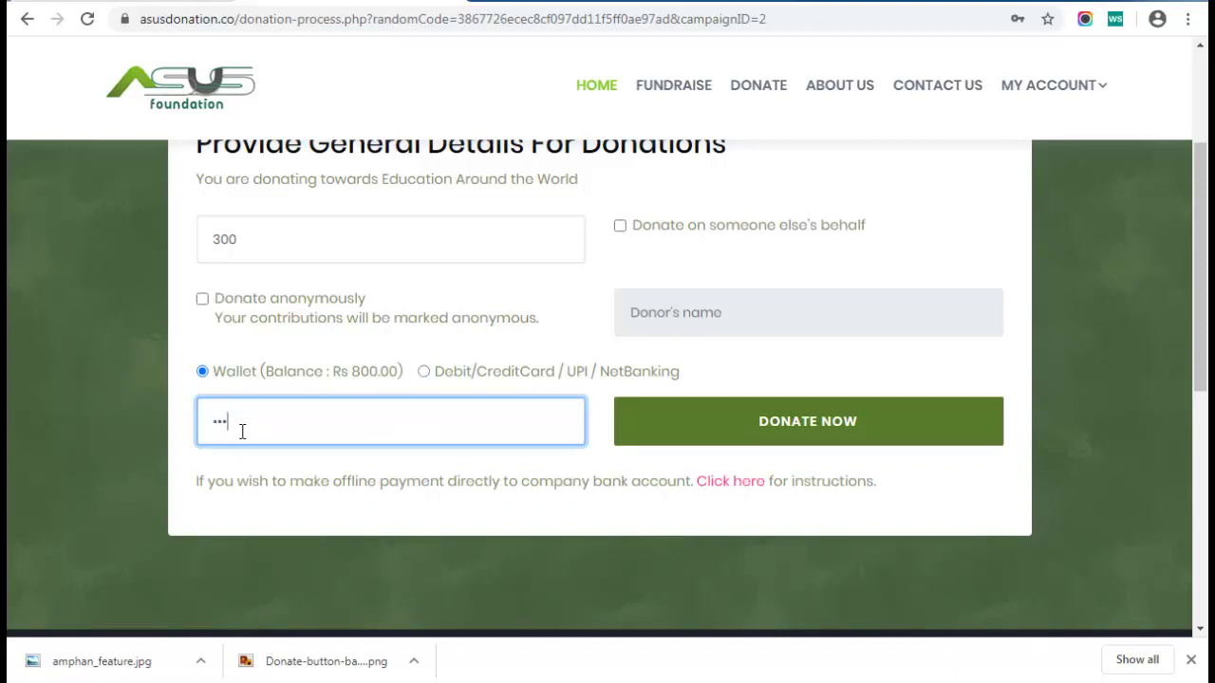
pyautogui.click(731, 421)
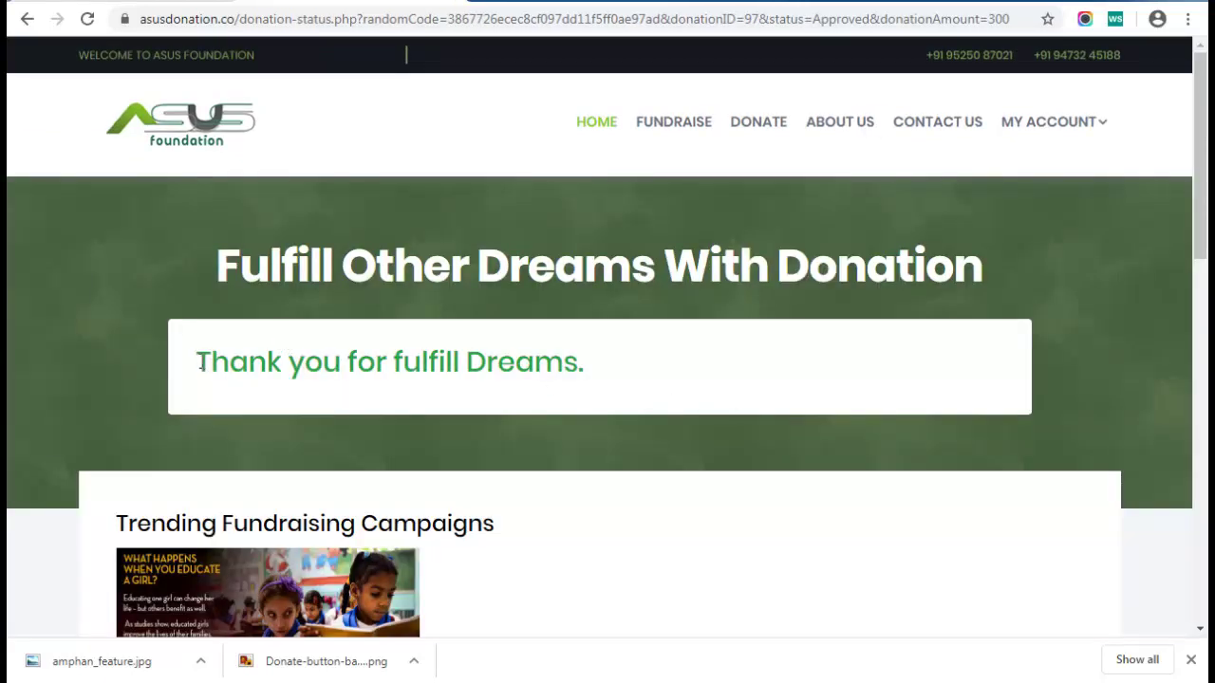
# Review the thank-you confirmation message, then view My Profile under MY ACCOUNT
pyautogui.moveTo(196, 362); pyautogui.dragTo(574, 369)
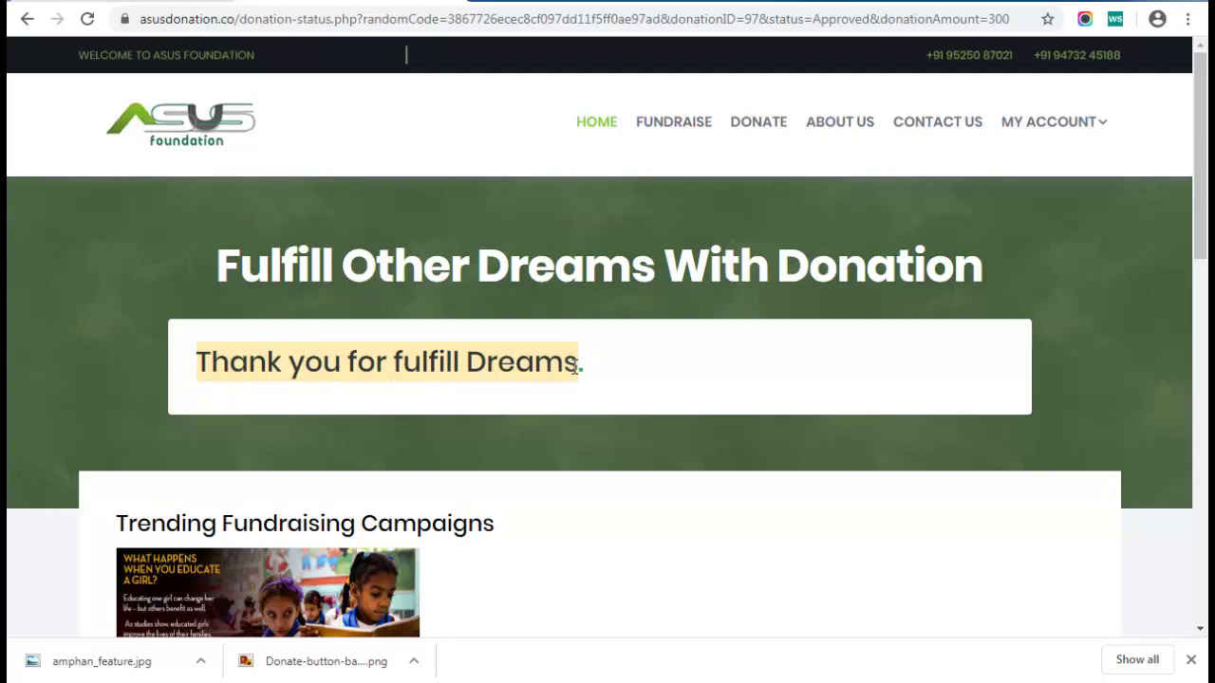
pyautogui.scroll(-2, 575, 370)
pyautogui.scroll(2, 573, 374)
pyautogui.moveTo(1042, 138)
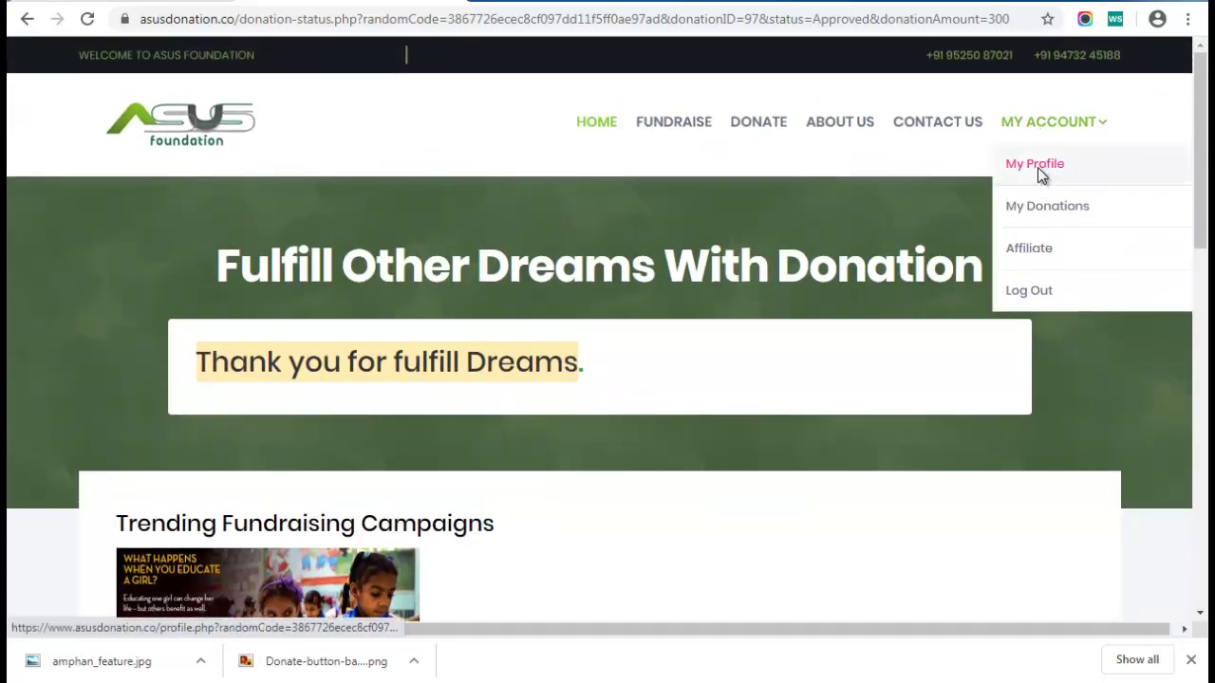
pyautogui.click(1036, 166)
pyautogui.scroll(-5, 802, 342)
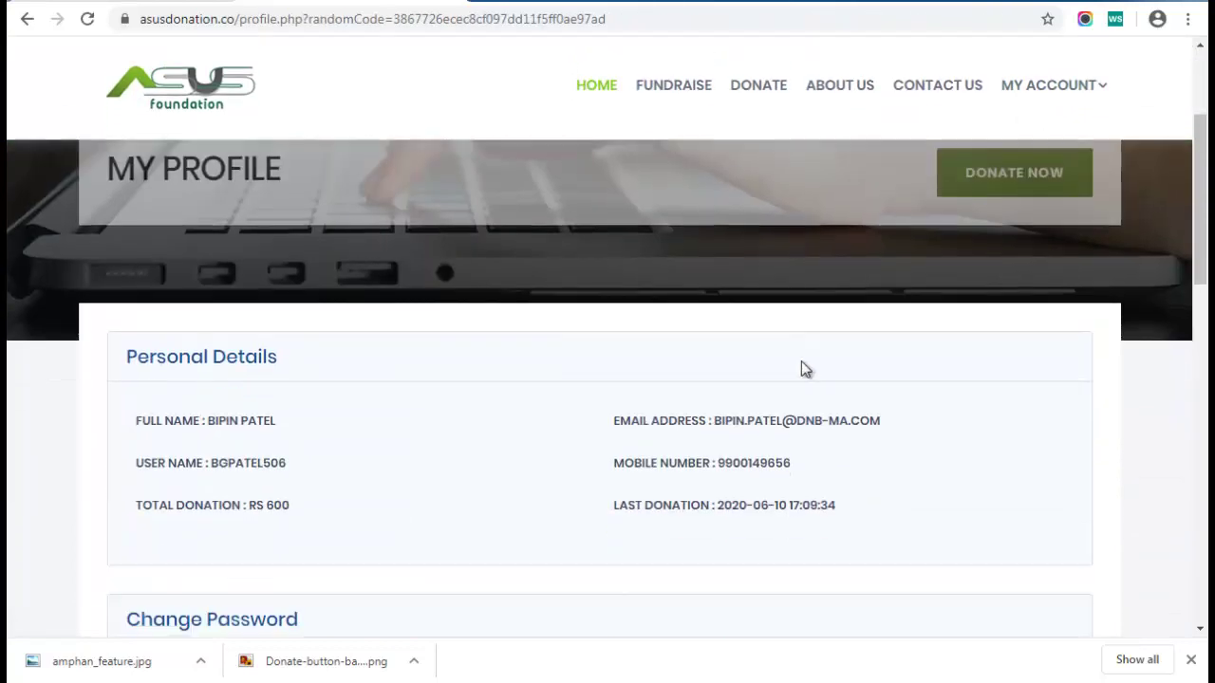
pyautogui.scroll(1, 832, 345)
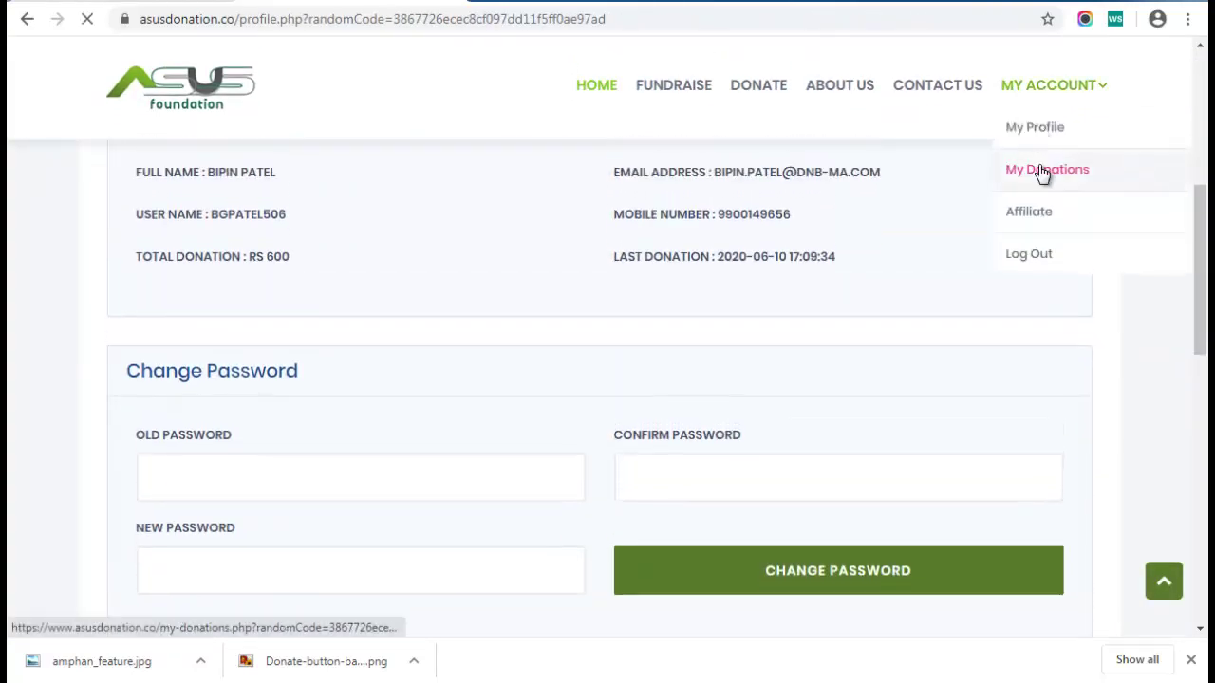
# Check My Donations for the Rs 300 Education Around the World donation marked Approved
pyautogui.click(1042, 171)
pyautogui.scroll(-5, 665, 350)
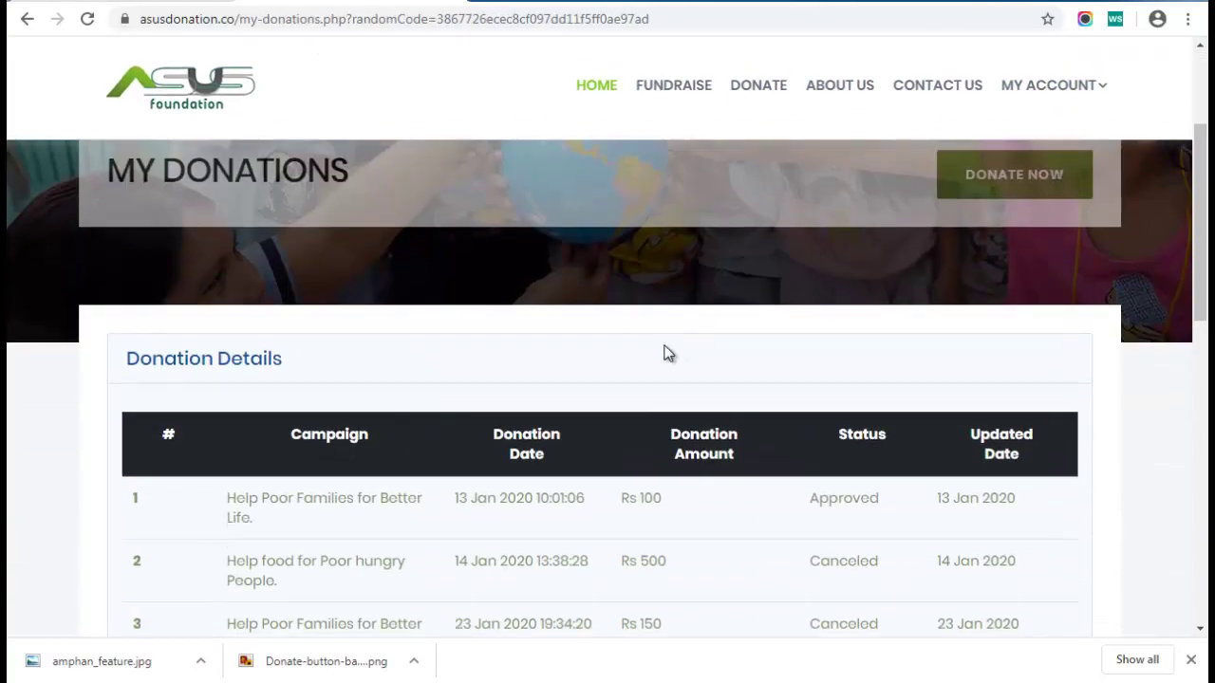
pyautogui.scroll(-1, 624, 353)
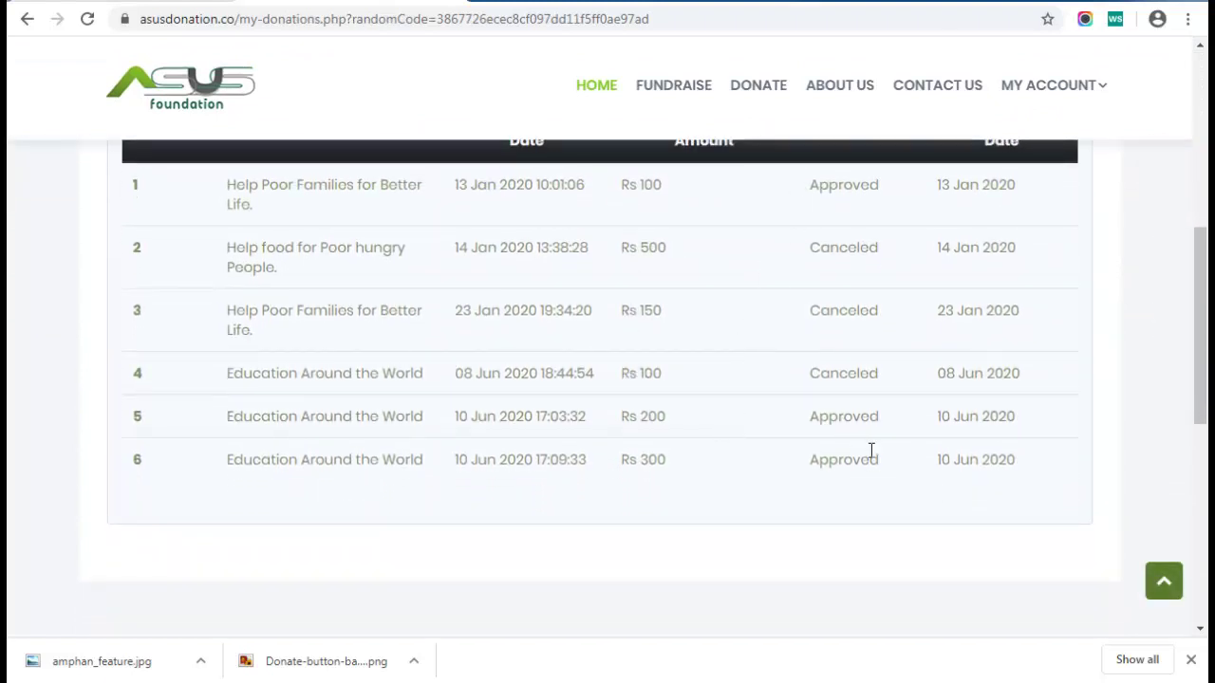
pyautogui.scroll(2, 727, 290)
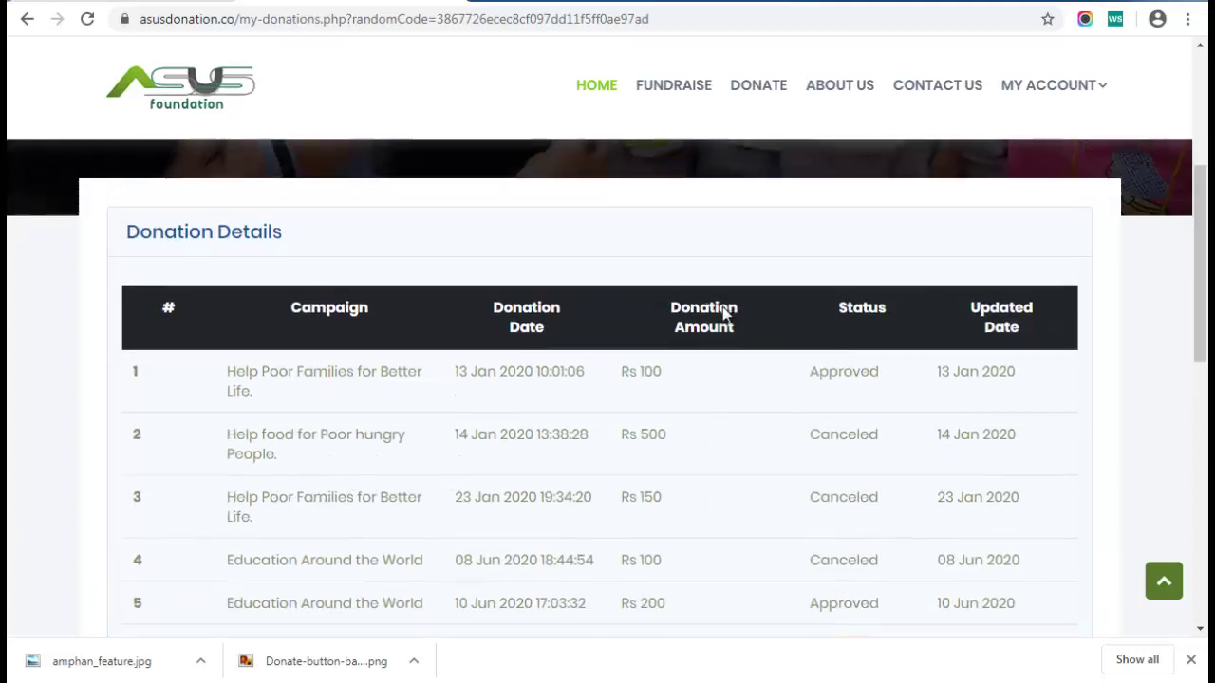
pyautogui.scroll(-2, 645, 375)
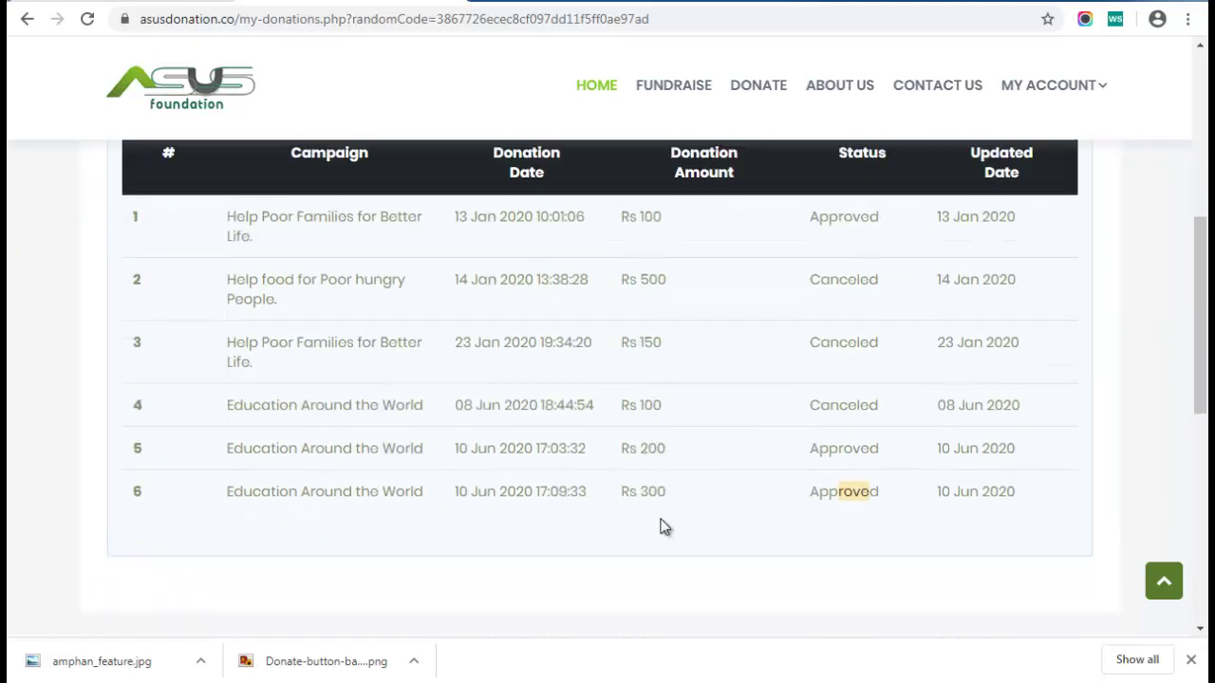
pyautogui.scroll(2, 623, 377)
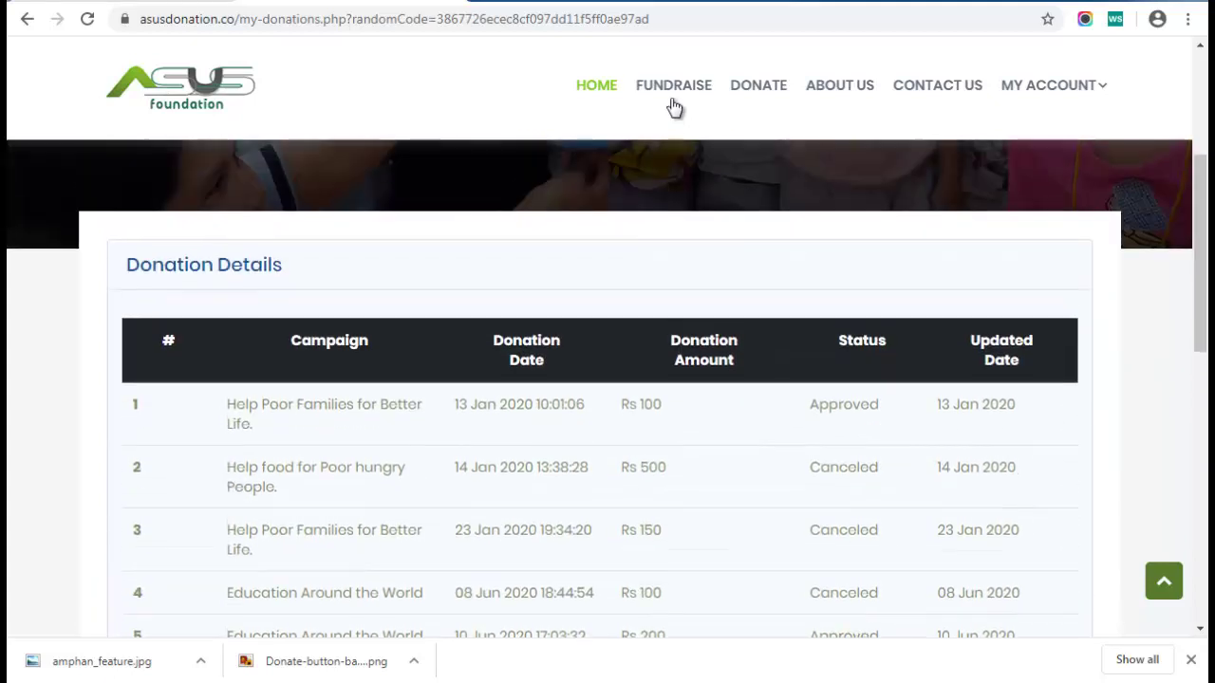
# Check the Rs 200 minimum amount notice on the fundraiser page
pyautogui.click(673, 95)
pyautogui.scroll(-2, 755, 355)
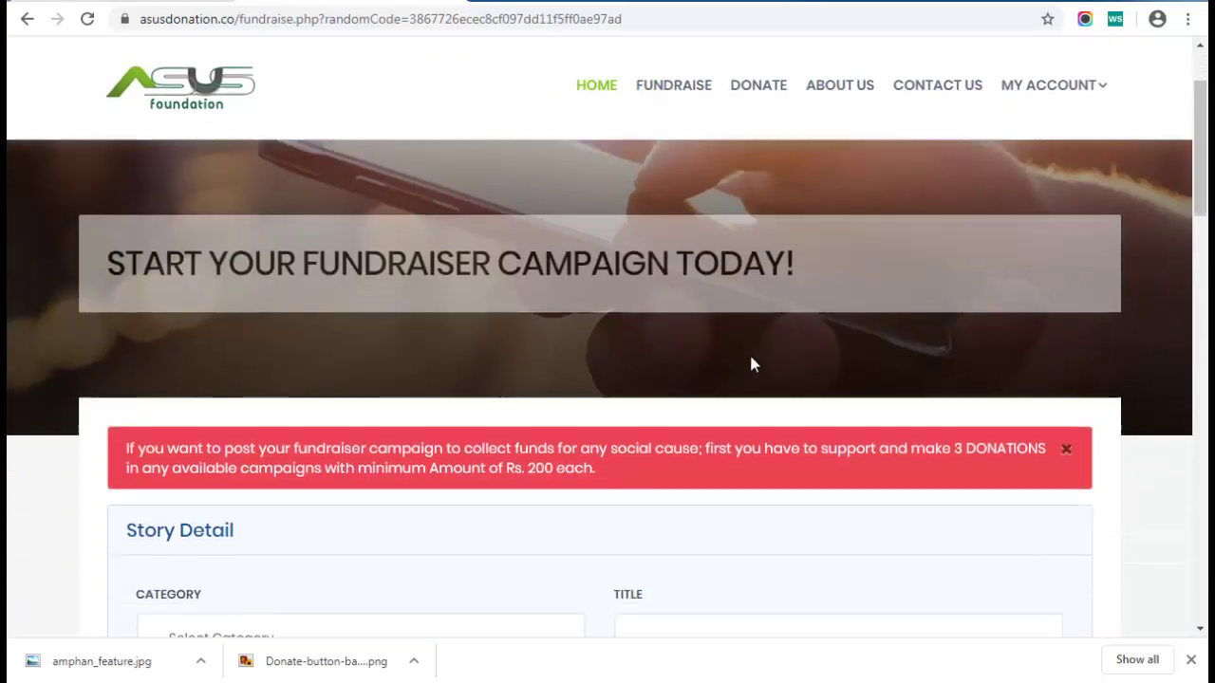
pyautogui.doubleClick(539, 438)
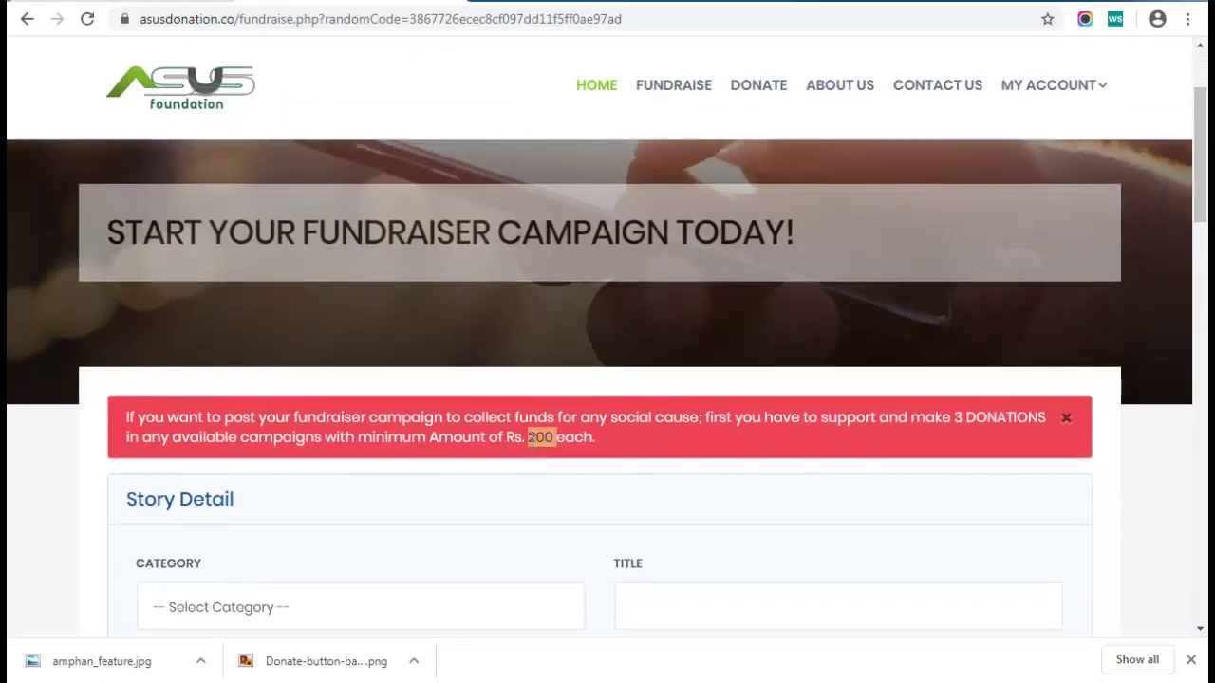
# Open Education Around the World from the donate list and start another donation
pyautogui.click(747, 87)
pyautogui.scroll(-3, 282, 434)
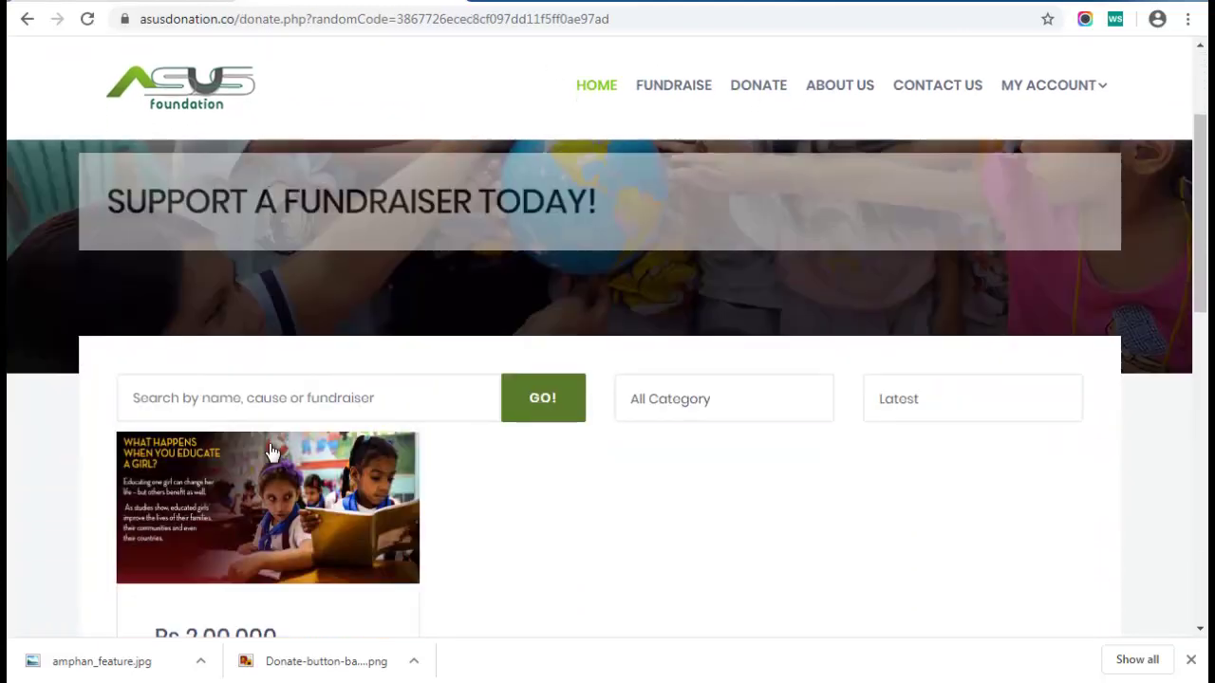
pyautogui.scroll(-2, 236, 601)
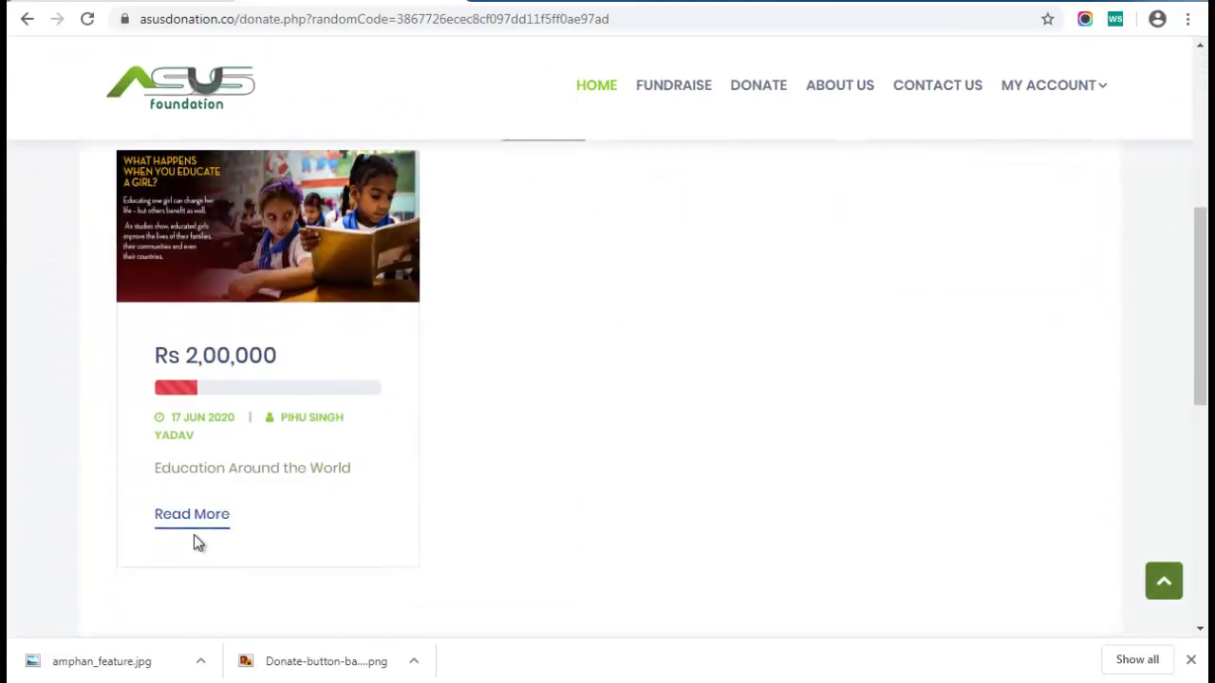
pyautogui.click(195, 524)
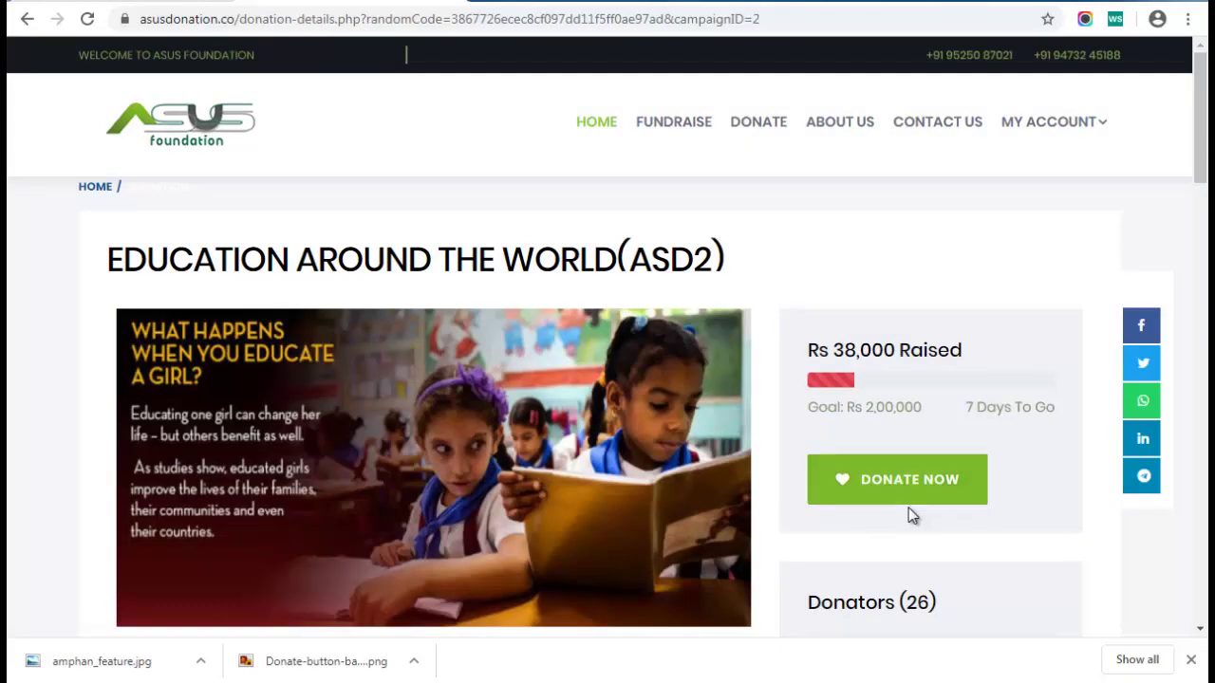
pyautogui.click(913, 482)
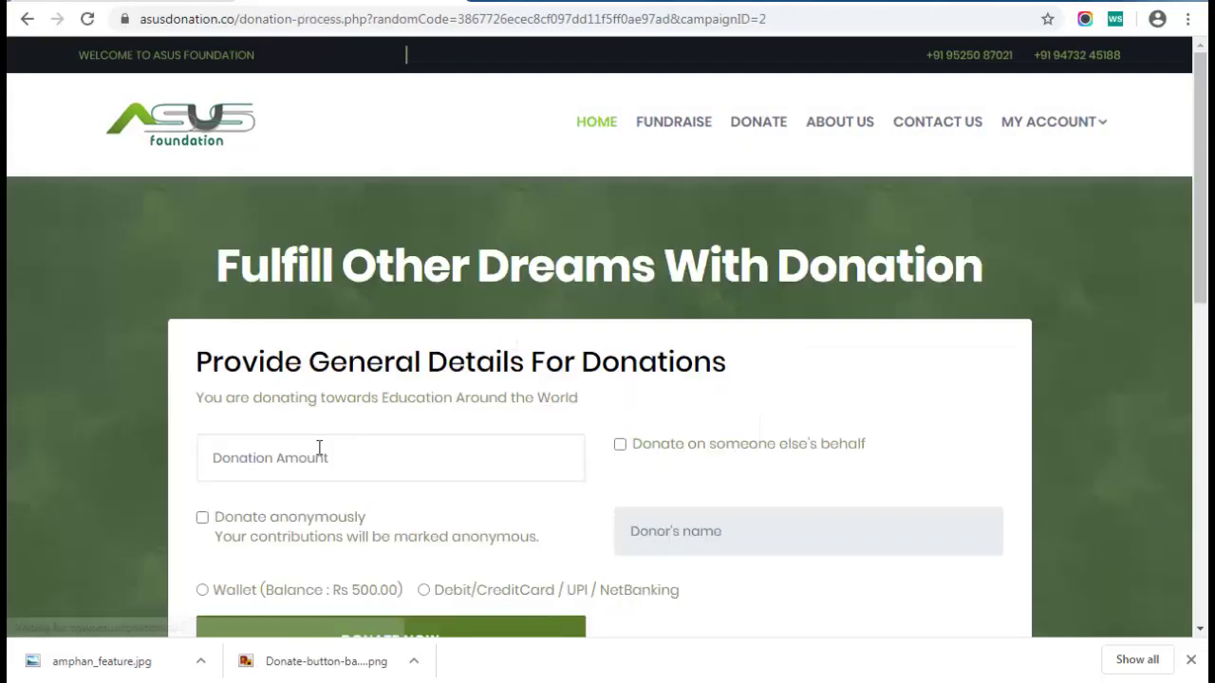
# Enter 200 as the donation amount
pyautogui.click(311, 460)
pyautogui.write('200')
pyautogui.press('Tab')
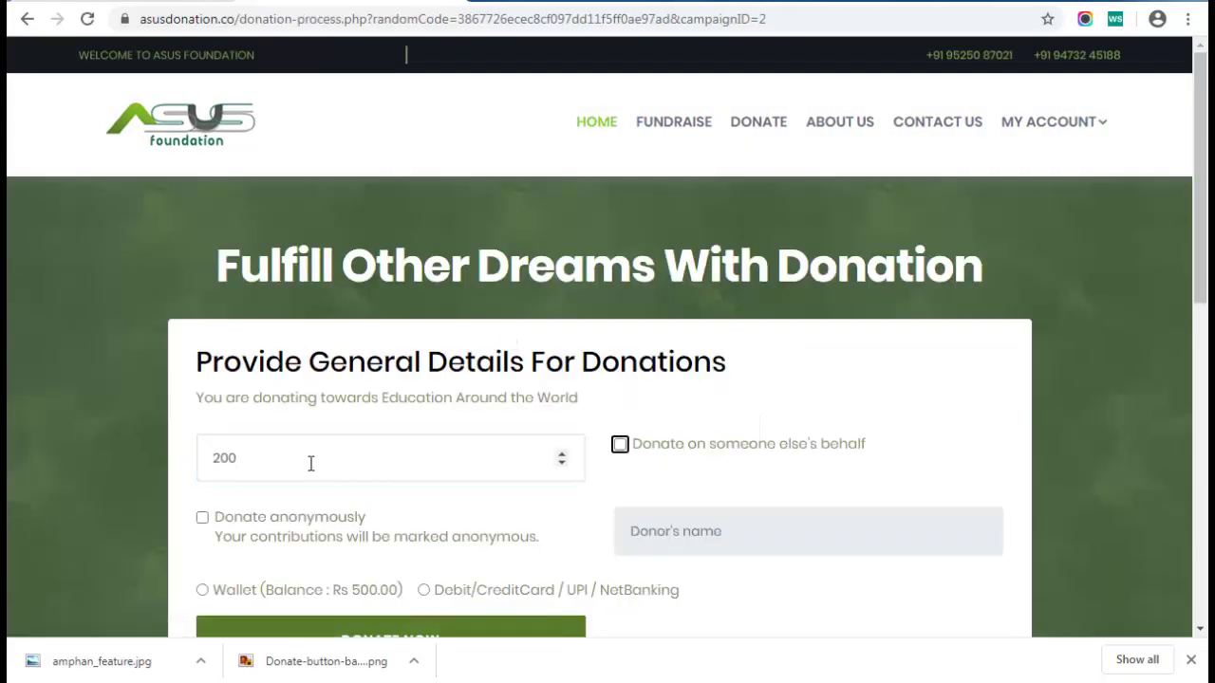
pyautogui.scroll(-2, 490, 361)
pyautogui.click(202, 332)
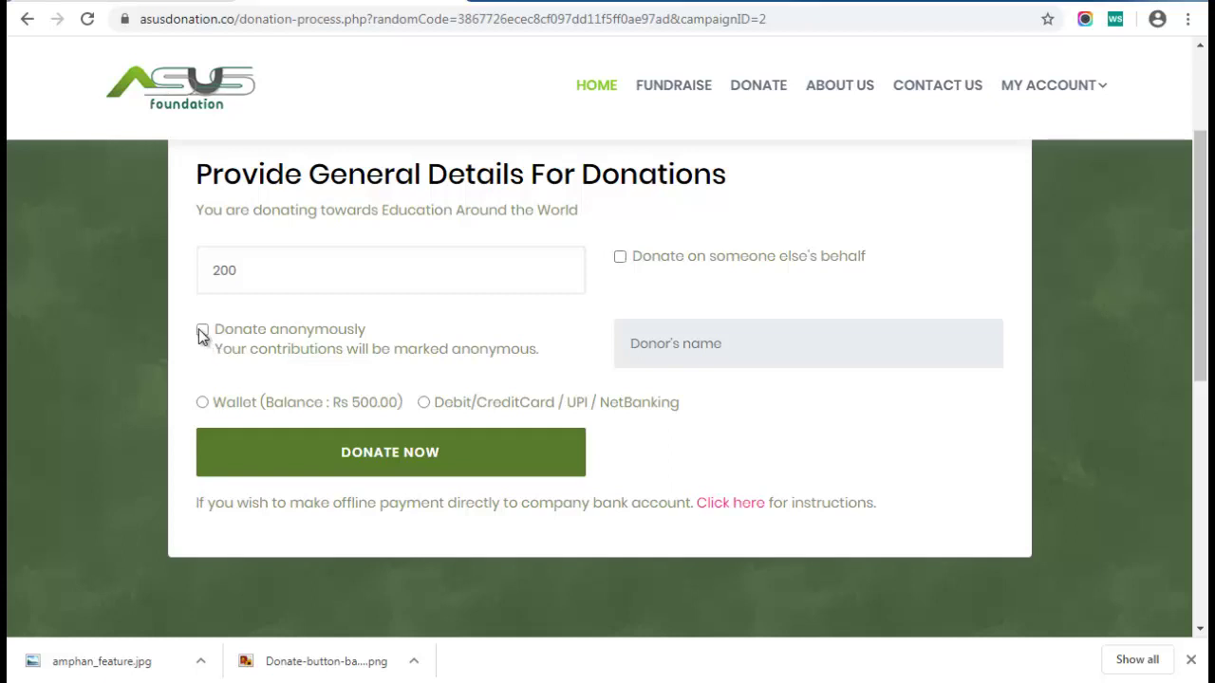
# Donate on someone else's behalf with their name, pay from the wallet, and submit
pyautogui.click(621, 257)
pyautogui.click(667, 347)
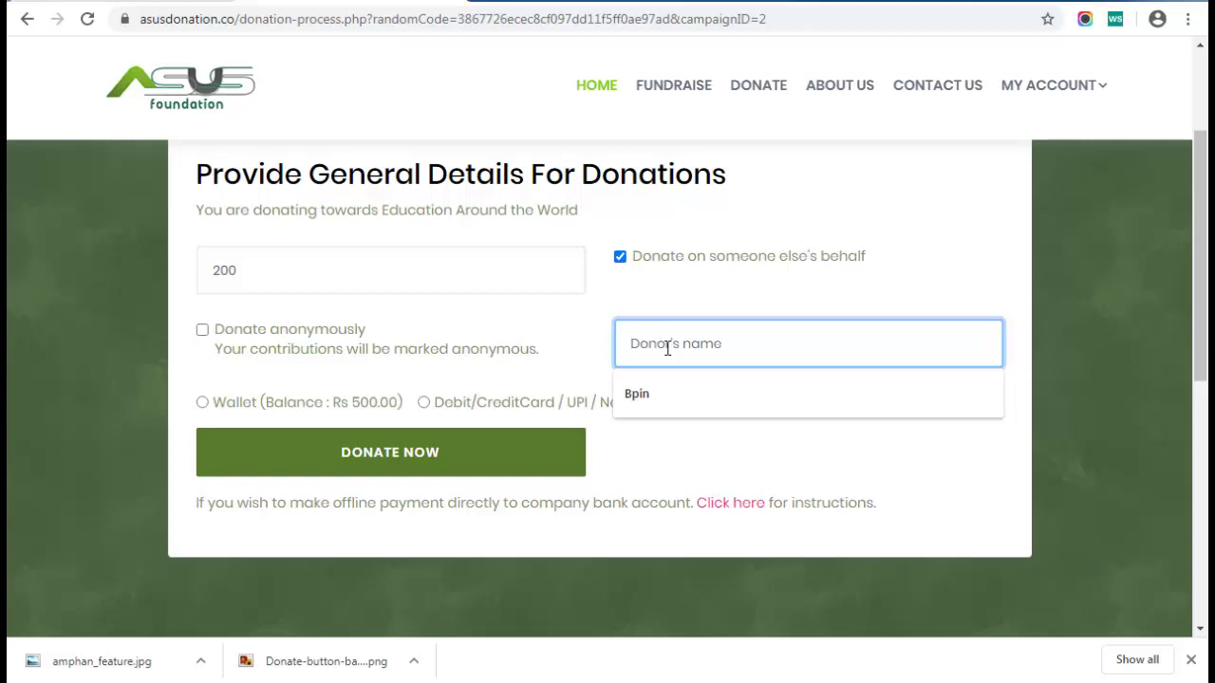
pyautogui.write('Kumar')
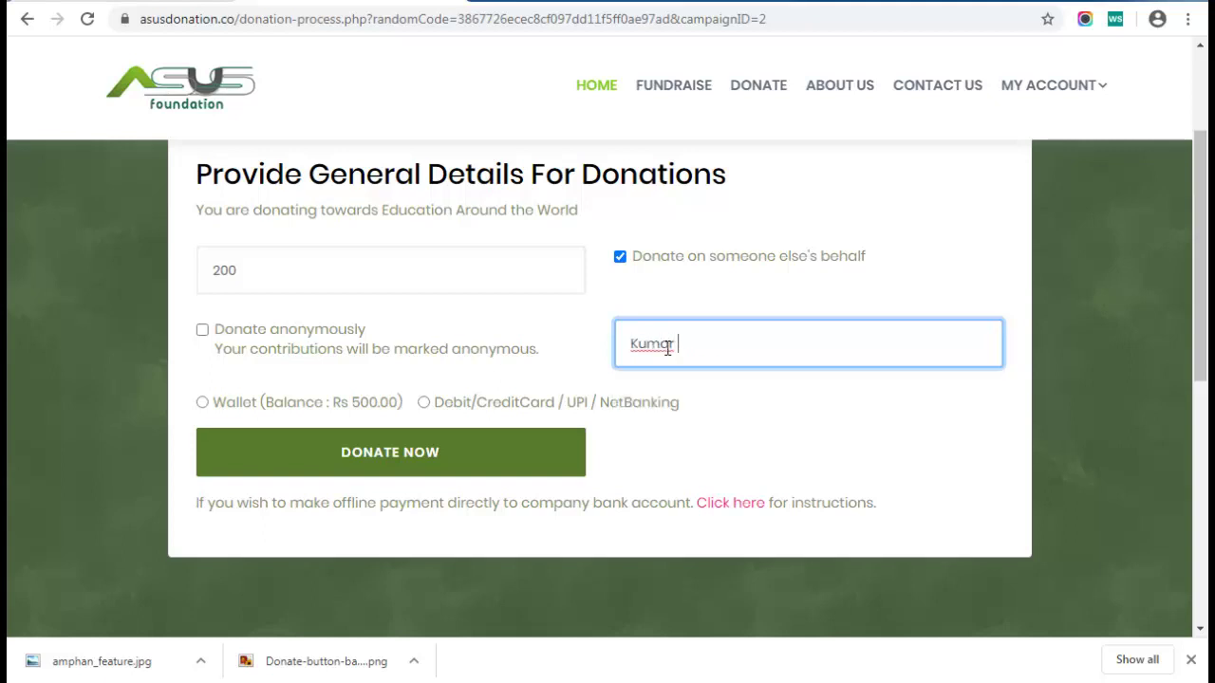
pyautogui.click(202, 402)
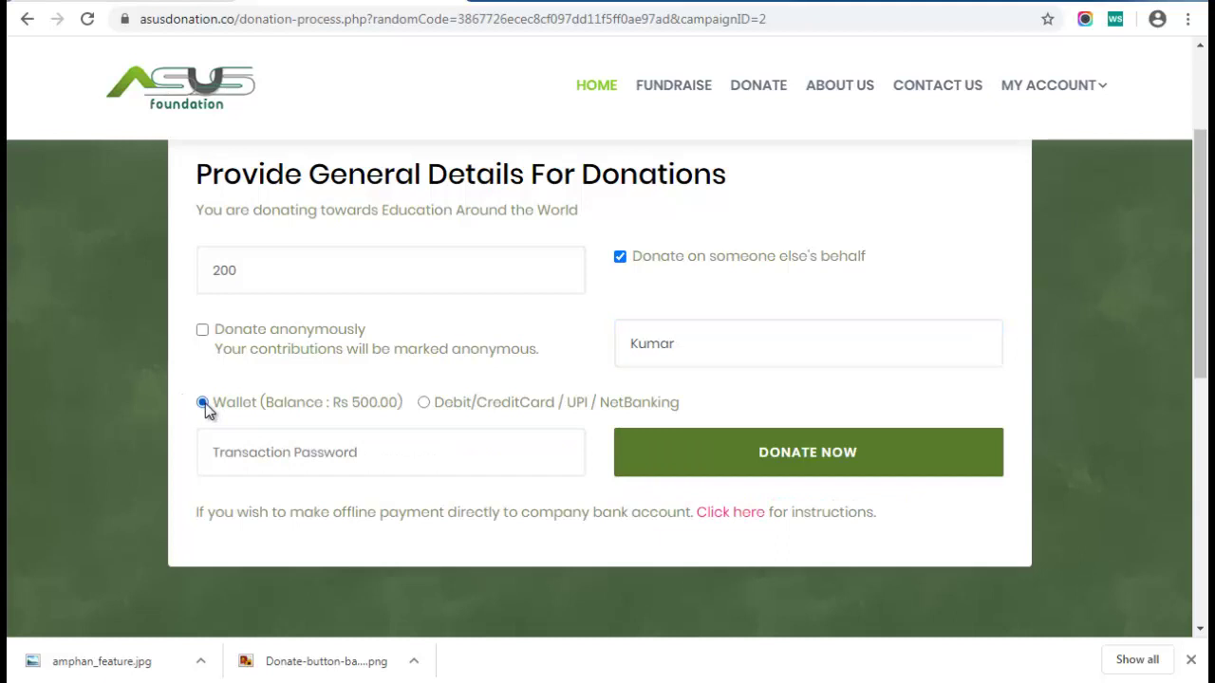
pyautogui.click(278, 447)
pyautogui.write('•••••')
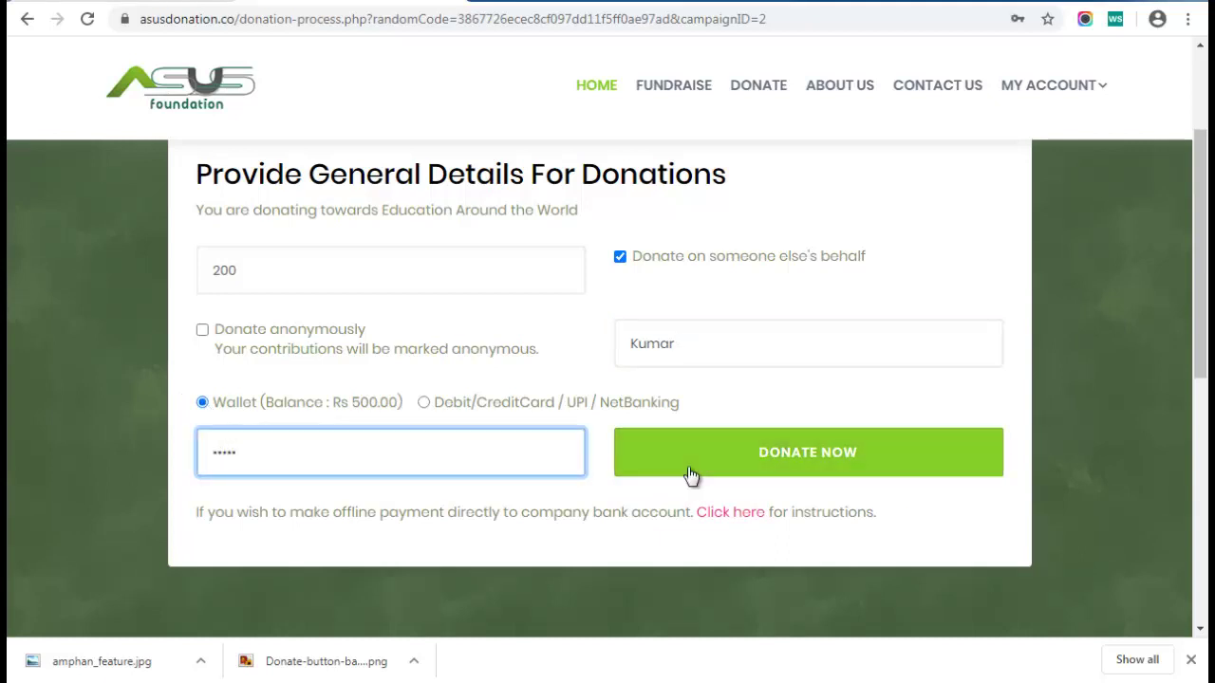
pyautogui.click(723, 460)
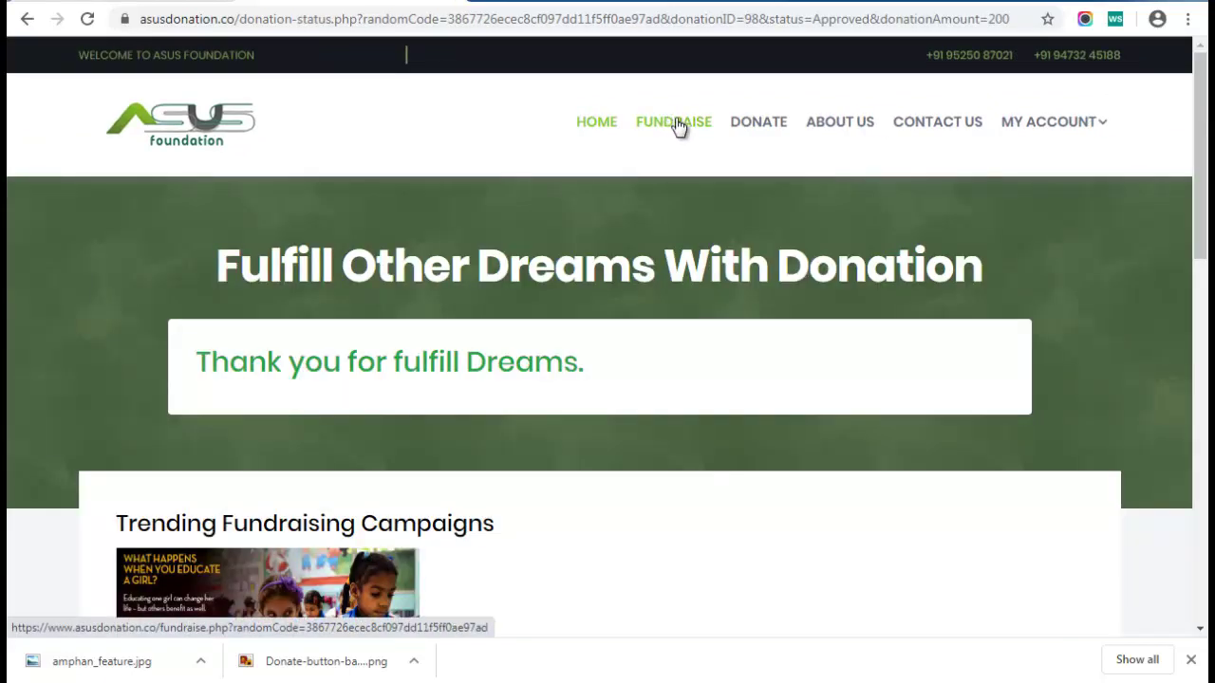
# Open the empty Start Your Fundraiser Campaign form and scroll through it to Story Detail
pyautogui.click(673, 124)
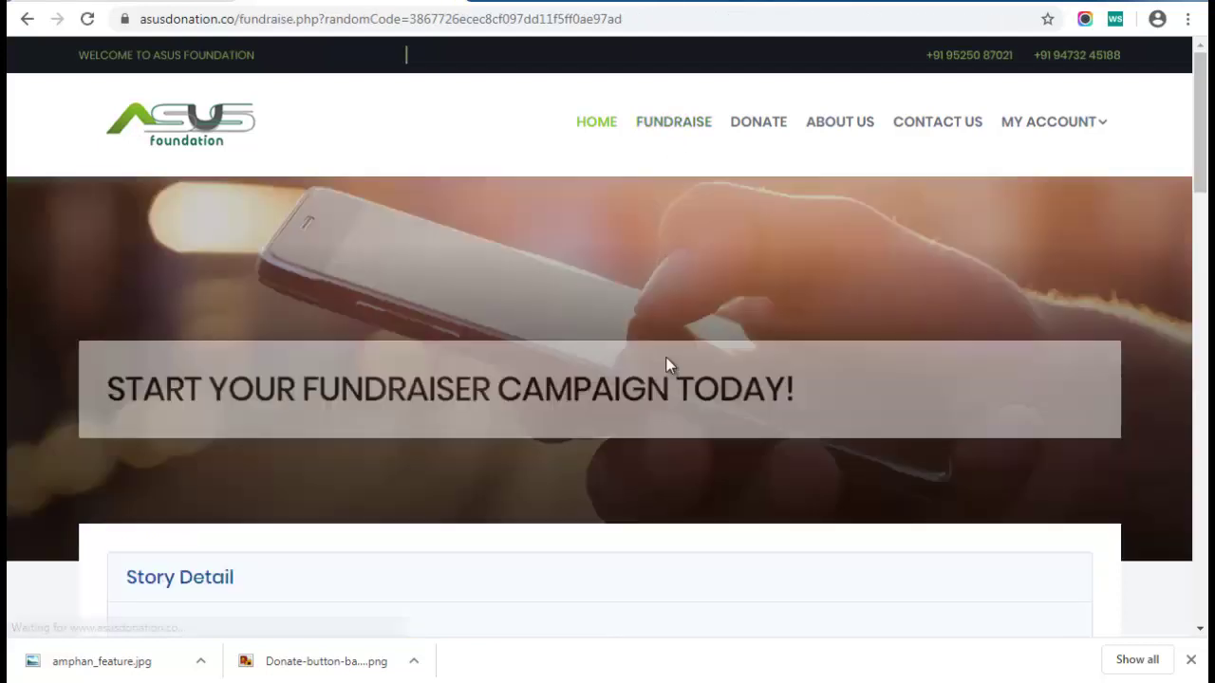
pyautogui.scroll(-2, 665, 359)
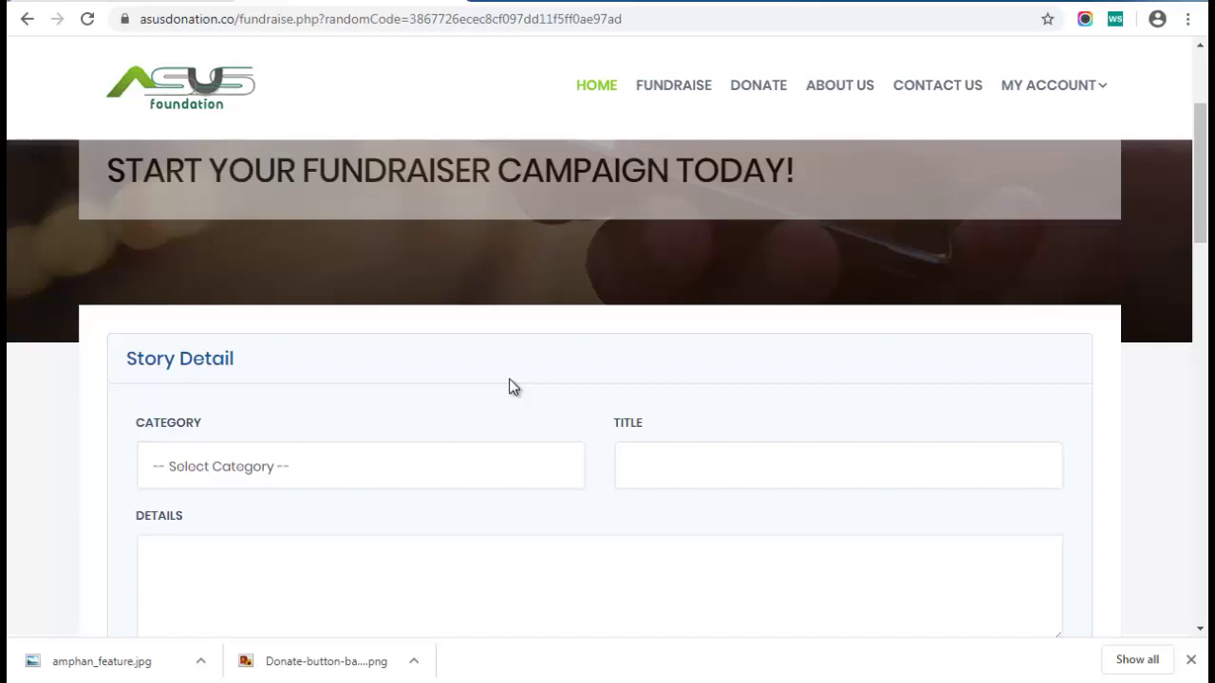
pyautogui.scroll(1, 642, 55)
pyautogui.scroll(-2, 279, 407)
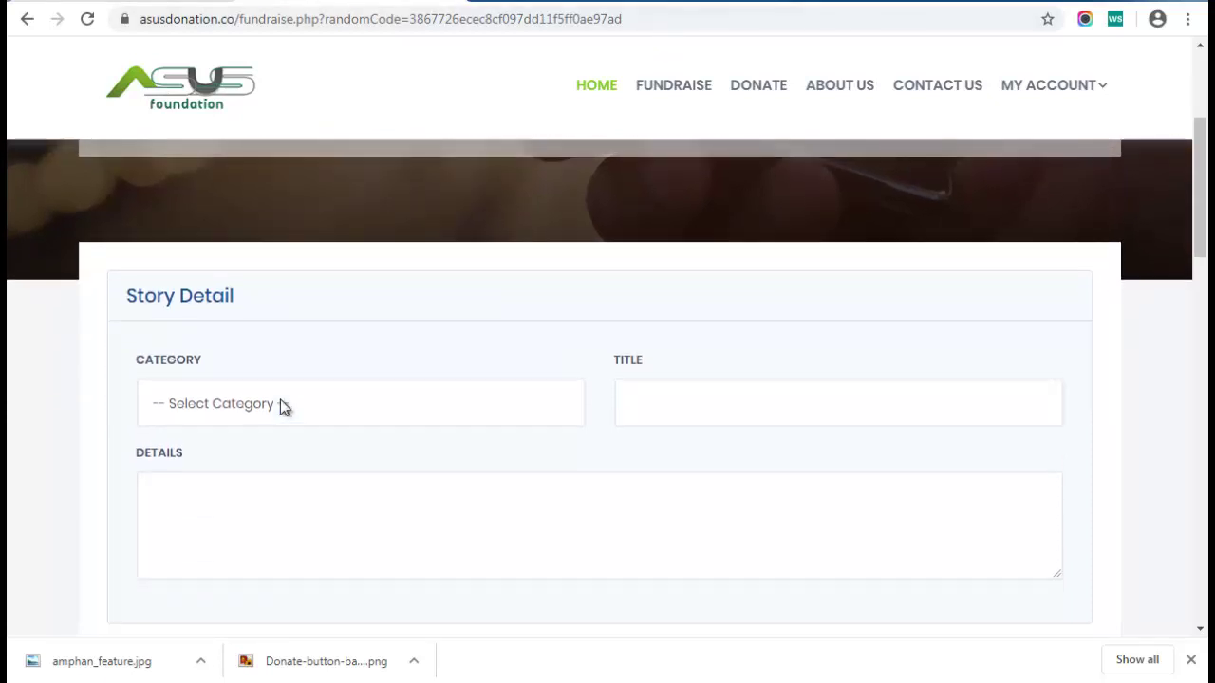
pyautogui.scroll(-1, 81, 296)
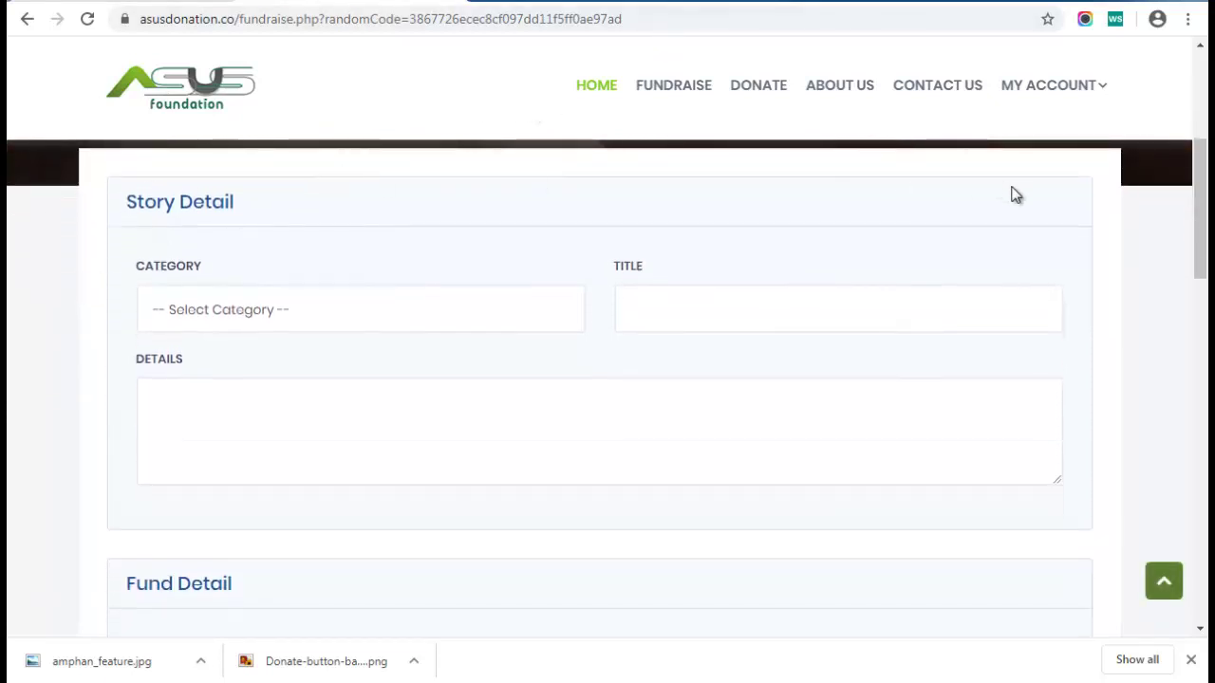
pyautogui.scroll(-1, 1041, 399)
pyautogui.scroll(-8, 1041, 399)
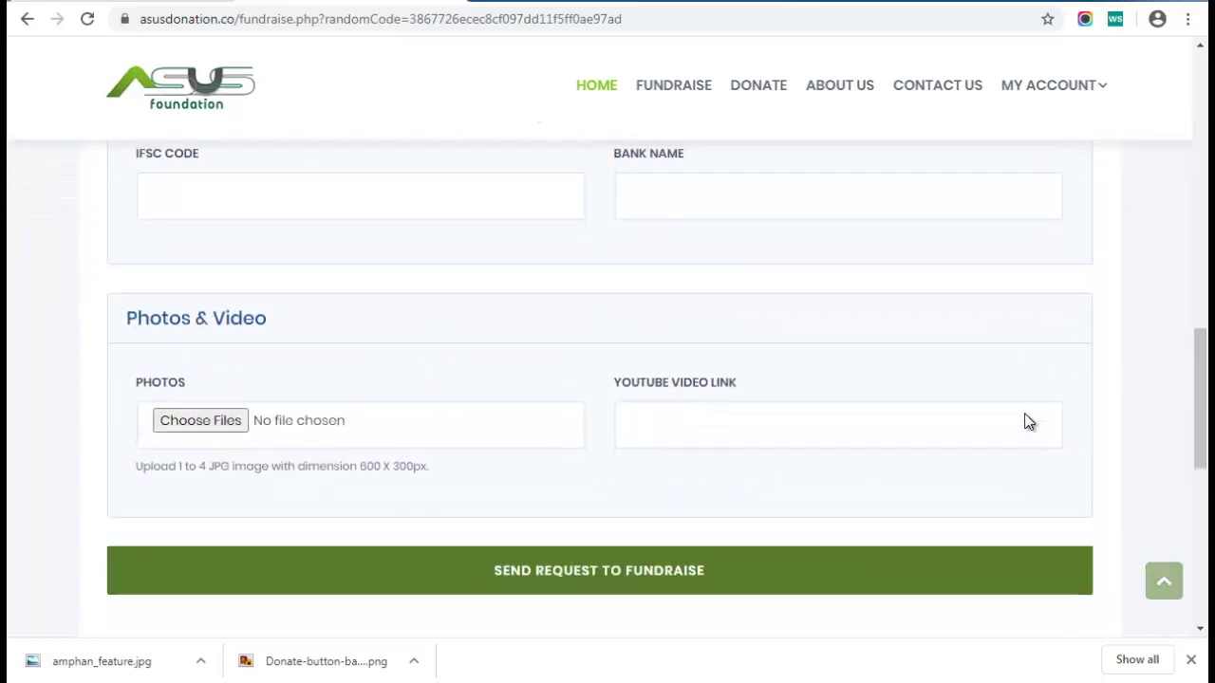
pyautogui.scroll(4, 1025, 420)
pyautogui.scroll(7, 1025, 420)
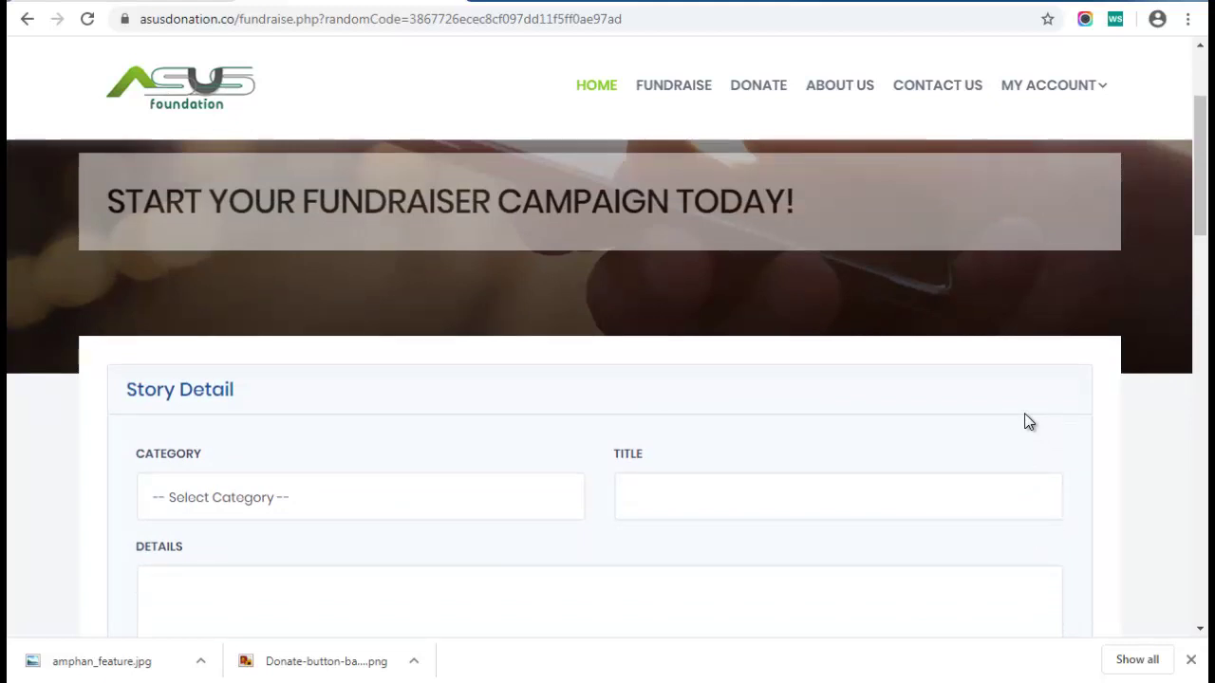
pyautogui.scroll(-2, 515, 385)
# Set the category to Others and select the title line in campaign-text.txt
pyautogui.click(260, 374)
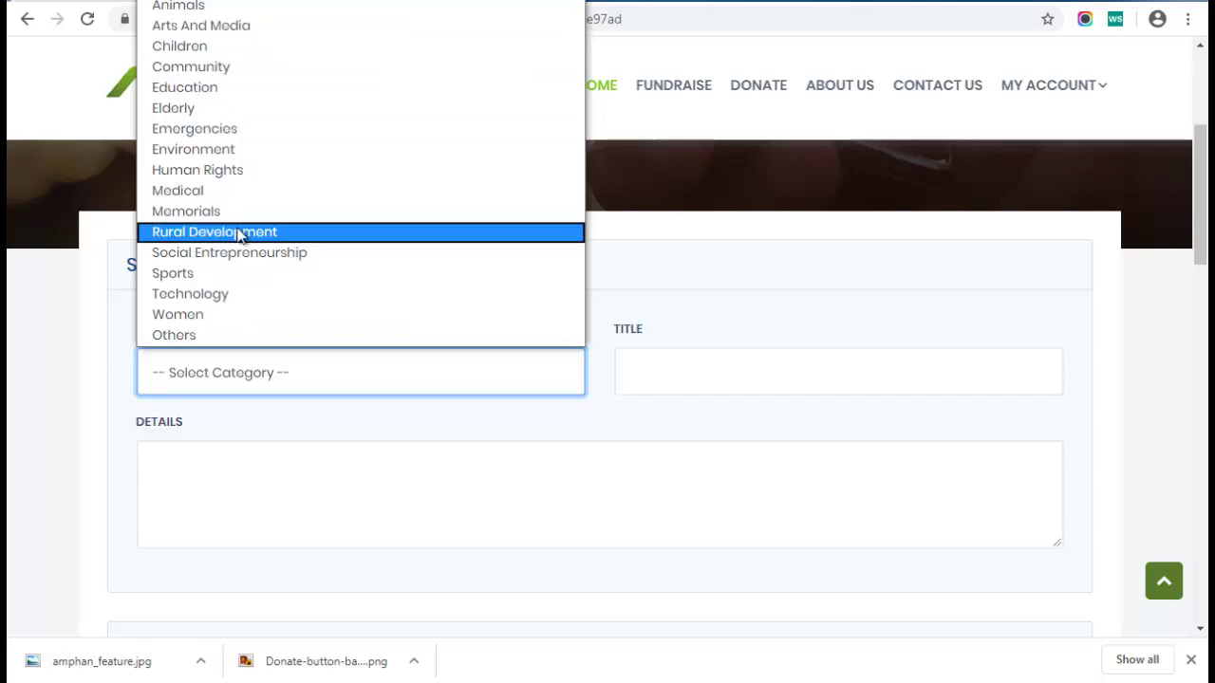
pyautogui.click(218, 337)
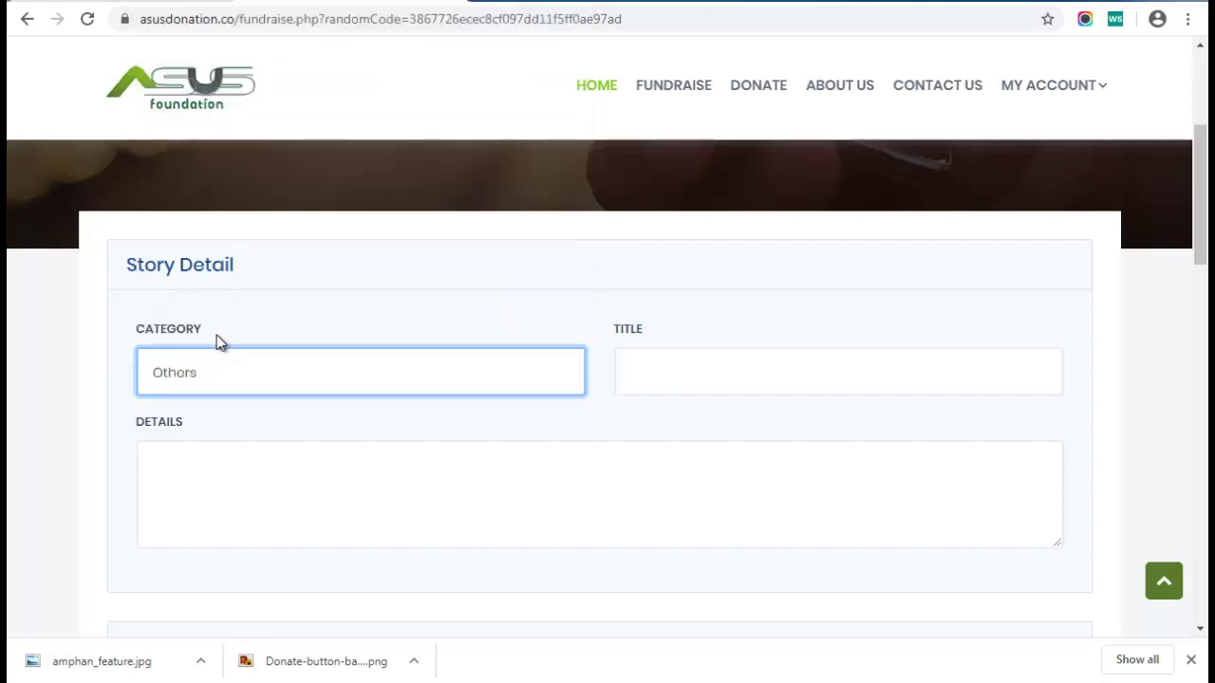
pyautogui.click(670, 365)
pyautogui.hotkey('alt', 'Tab')
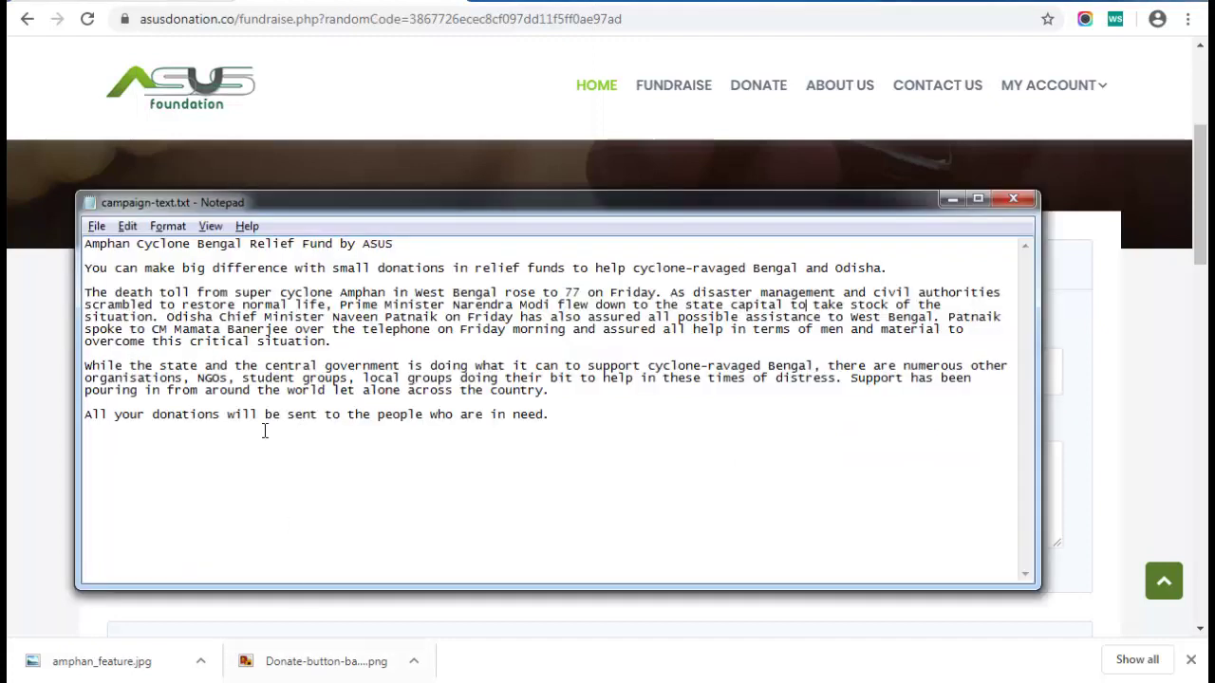
pyautogui.moveTo(393, 244); pyautogui.dragTo(83, 255)
pyautogui.hotkey('ctrl', 'c')
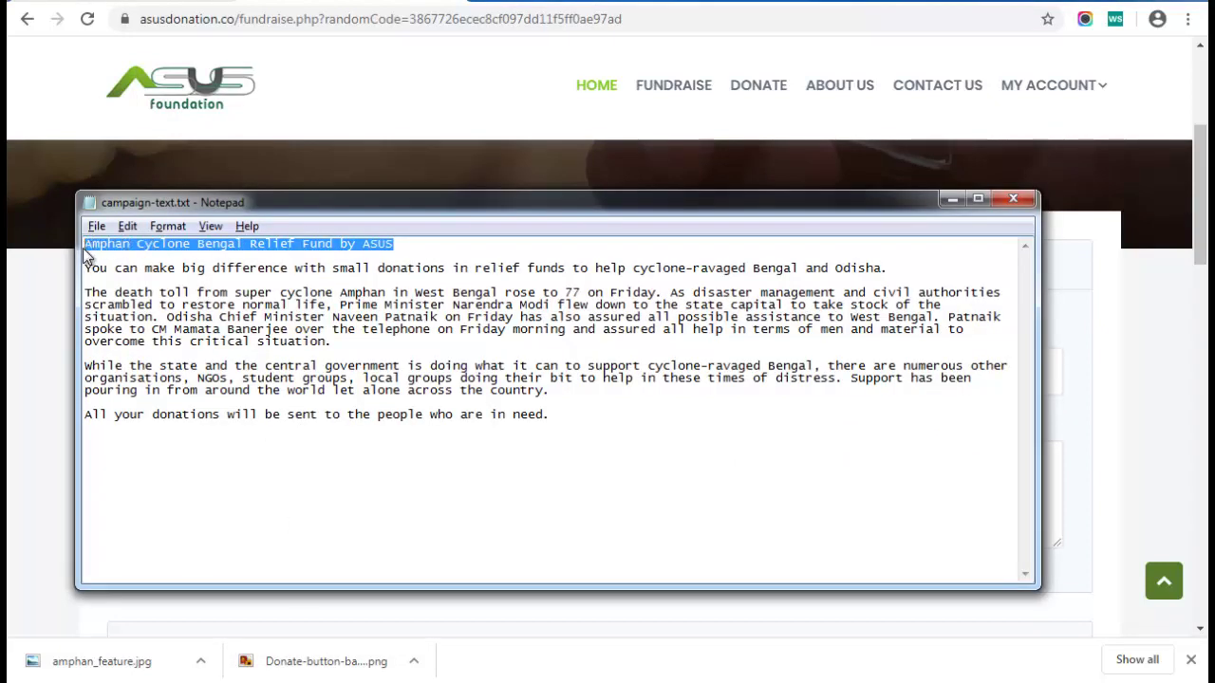
# Paste 'Amphan Cyclone Bengal Relief Fund by ASUS' into the Title field
pyautogui.hotkey('alt', 'Tab')
pyautogui.click(667, 356)
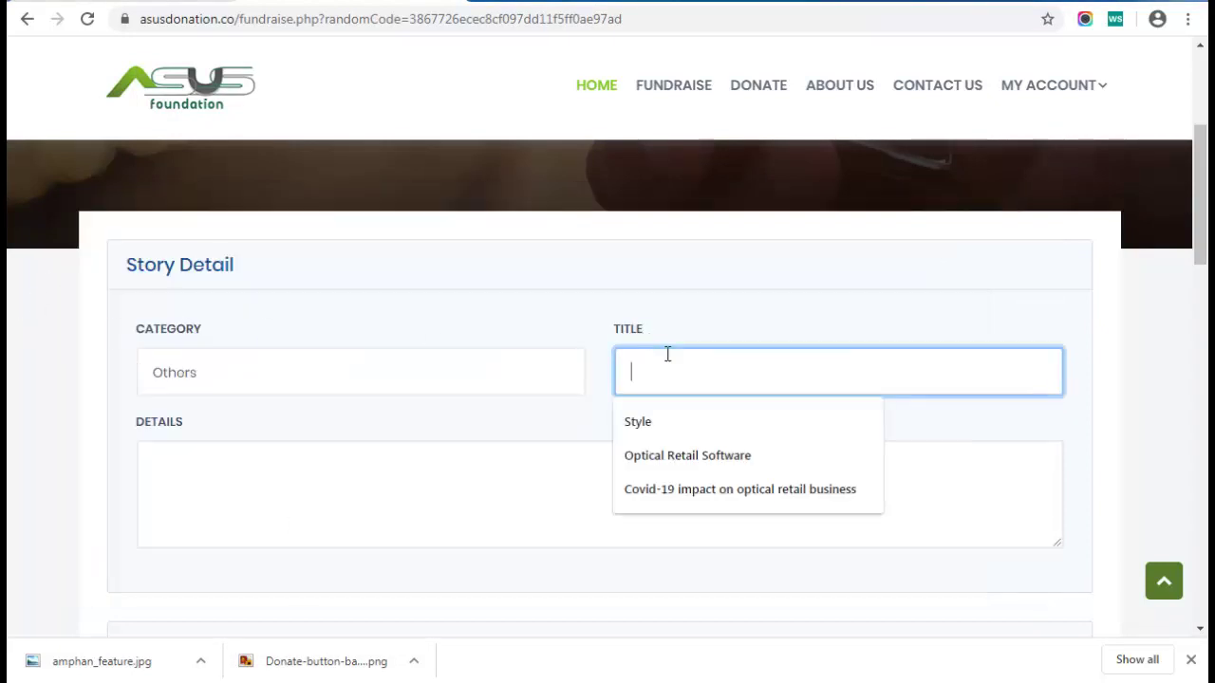
pyautogui.hotkey('ctrl', 'v')
# Copy the cyclone relief story paragraphs from campaign-text.txt into the Details box
pyautogui.click(273, 481)
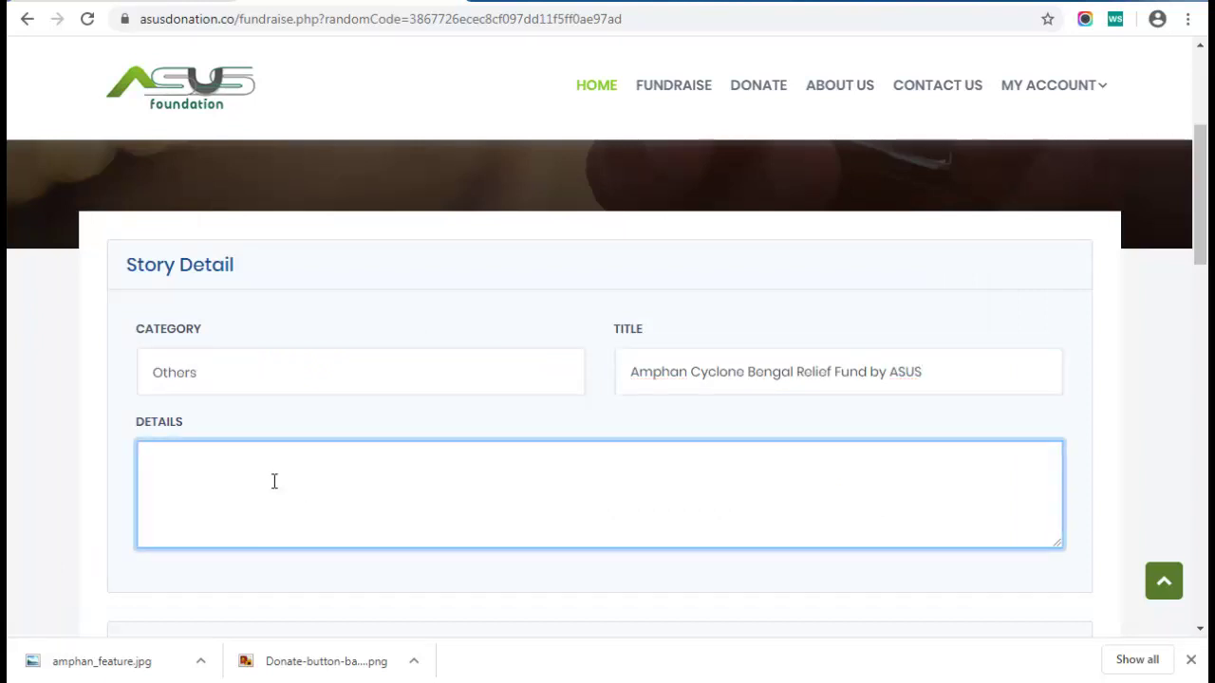
pyautogui.scroll(-2, 282, 515)
pyautogui.hotkey('alt', 'Tab')
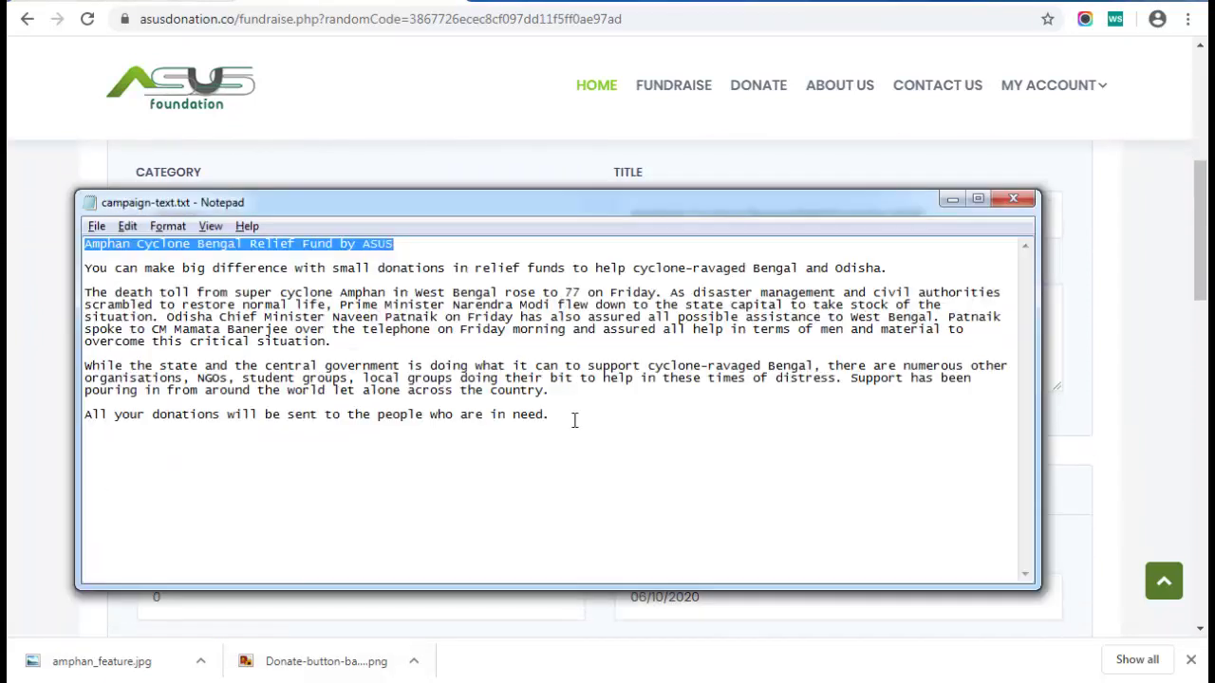
pyautogui.moveTo(573, 420); pyautogui.dragTo(80, 269)
pyautogui.hotkey('ctrl', 'c')
pyautogui.hotkey('alt', 'Tab')
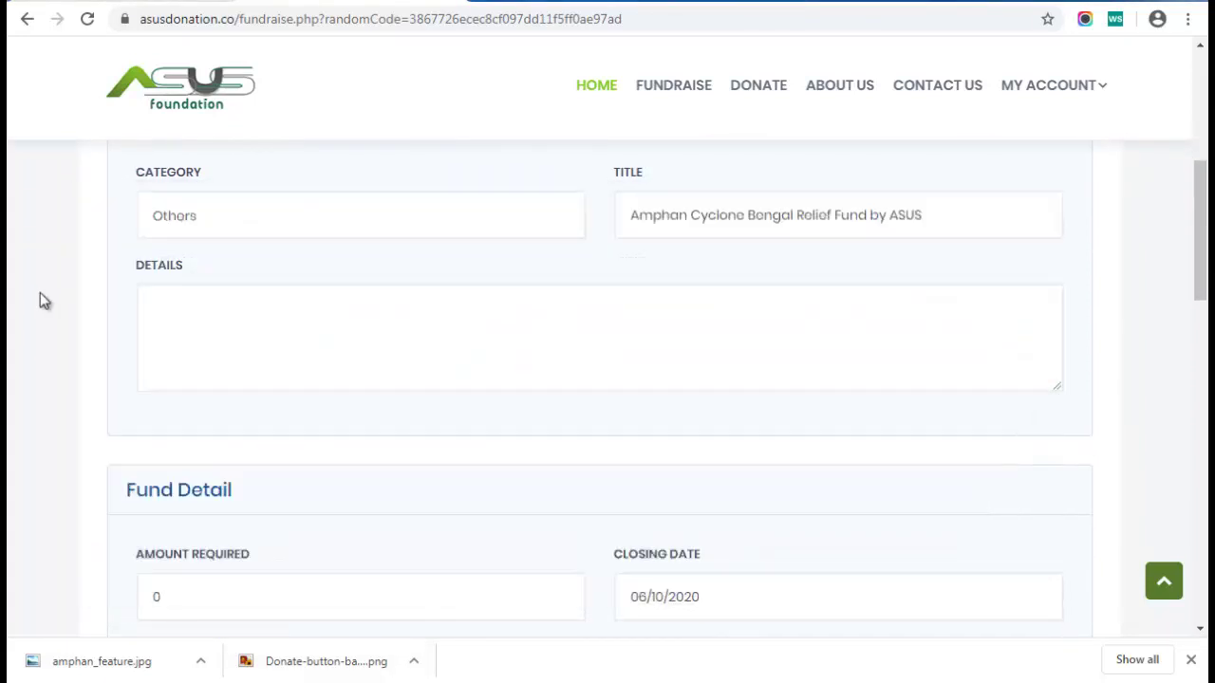
pyautogui.click(189, 342)
pyautogui.hotkey('ctrl', 'v')
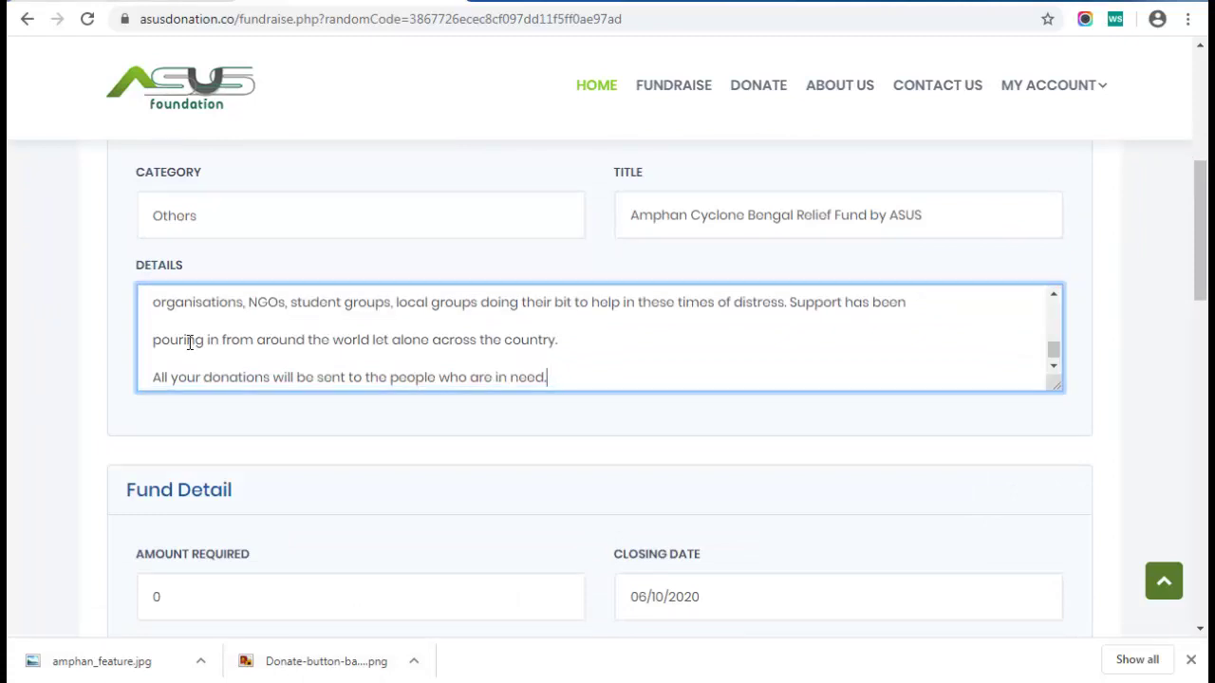
pyautogui.scroll(5, 190, 343)
pyautogui.scroll(1, 190, 343)
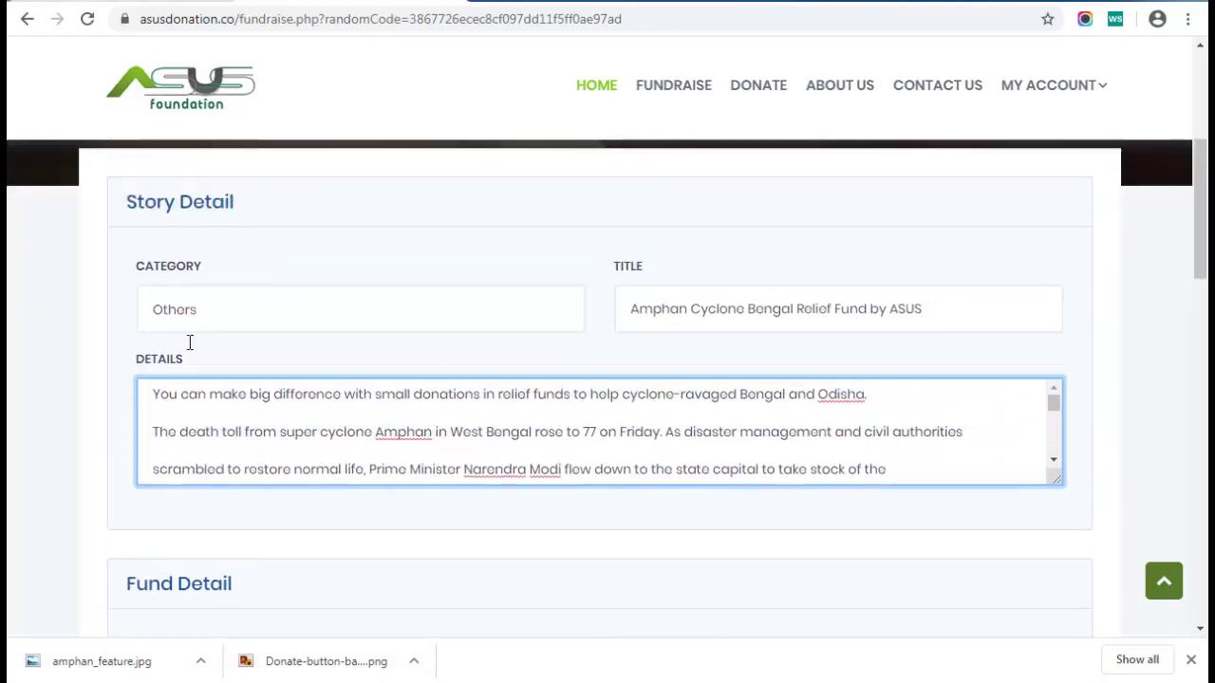
pyautogui.scroll(-3, 59, 391)
pyautogui.scroll(-1, 55, 390)
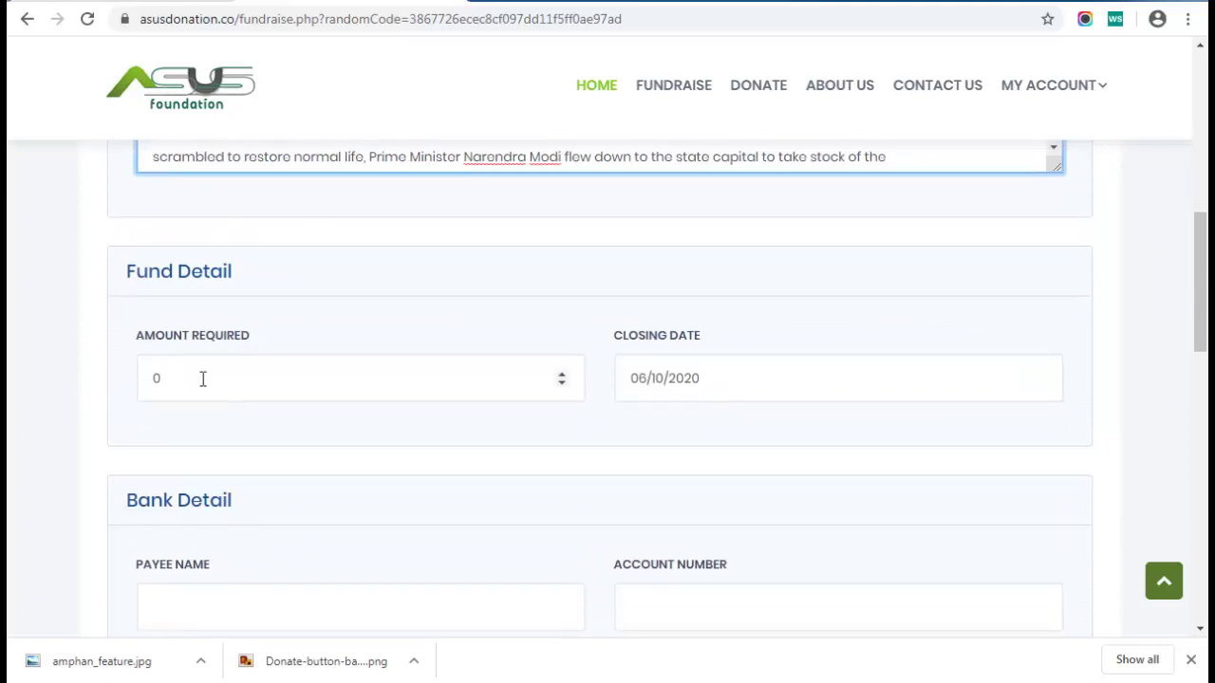
# Enter 45000 as the amount required and set the closing date to 06/15/2020
pyautogui.moveTo(197, 378); pyautogui.dragTo(126, 378)
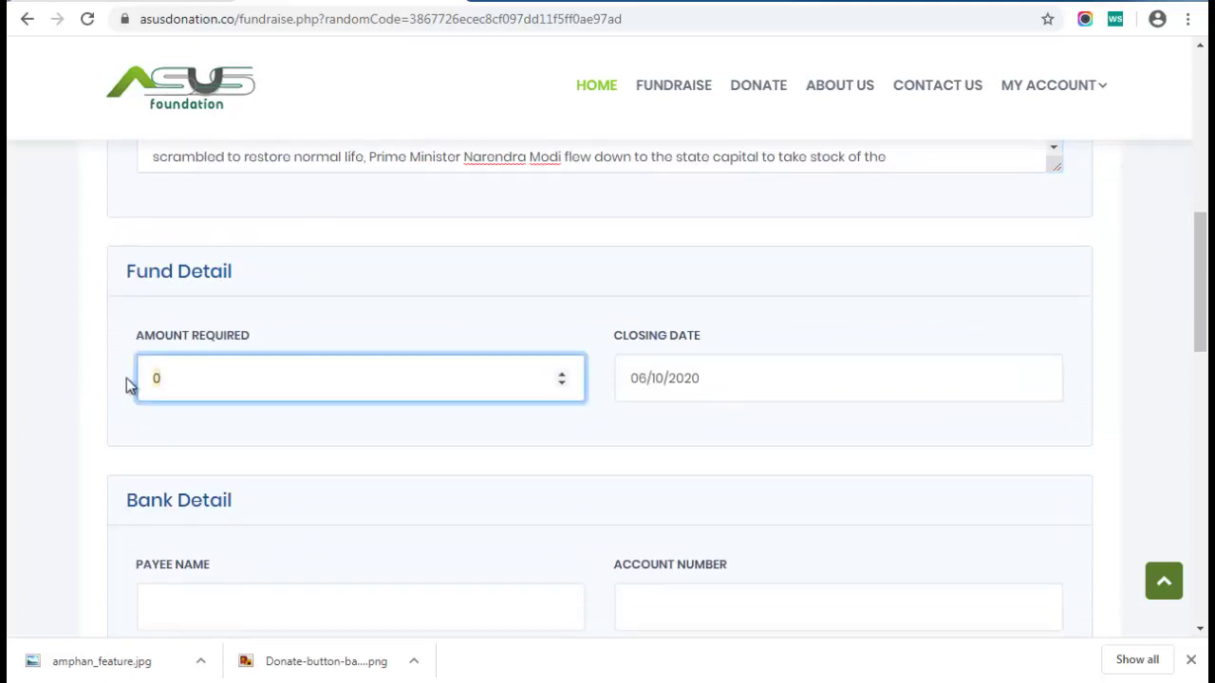
pyautogui.write('45000')
pyautogui.press('Tab')
pyautogui.scroll(-1, 700, 401)
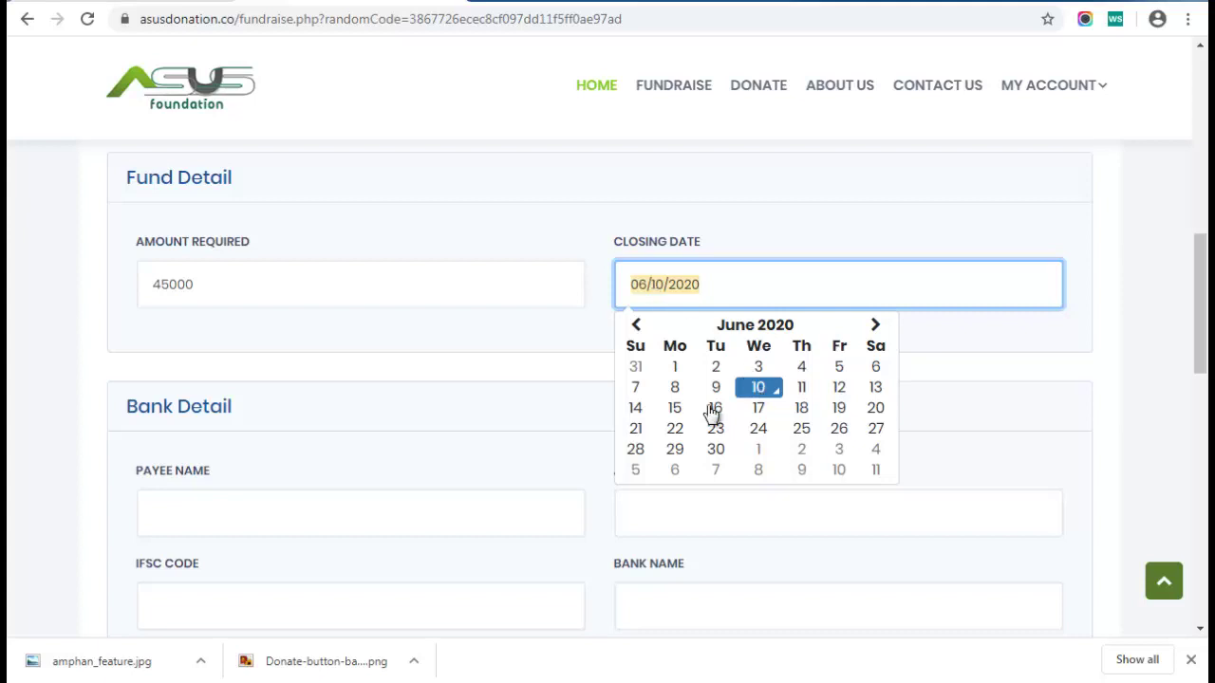
pyautogui.click(677, 412)
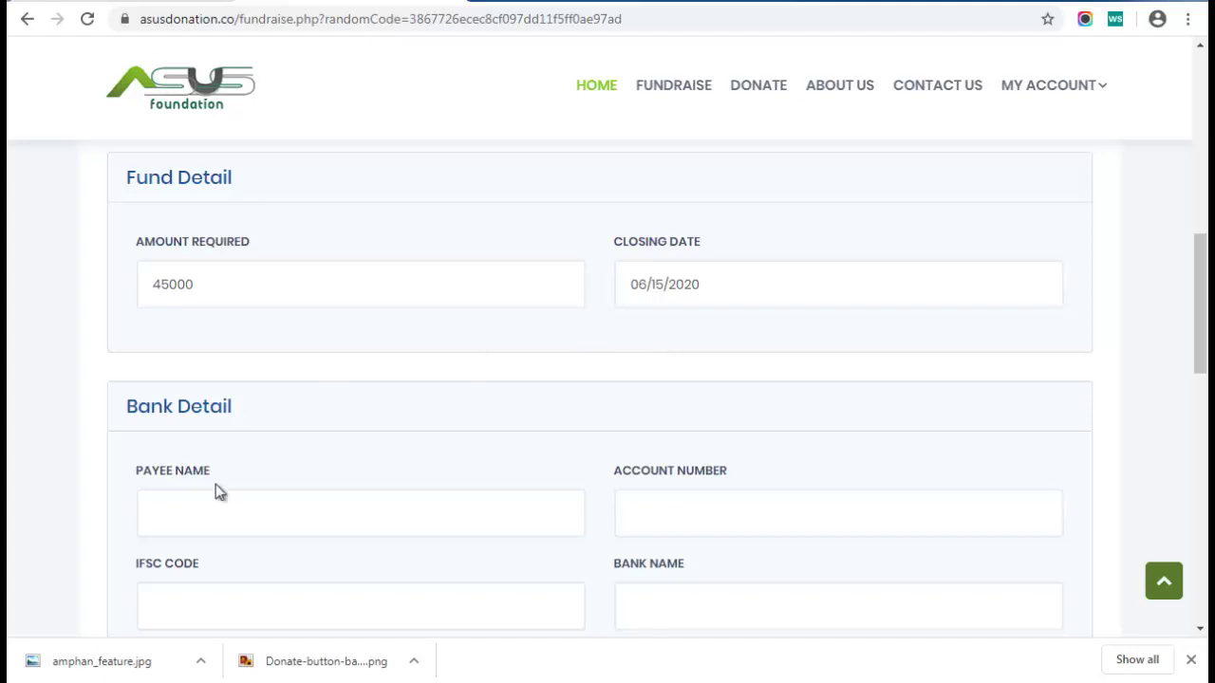
# Fill in the payee's name, account number and IFSC code, with ICICI Bank Ltd as bank name
pyautogui.click(205, 513)
pyautogui.scroll(-1, 214, 474)
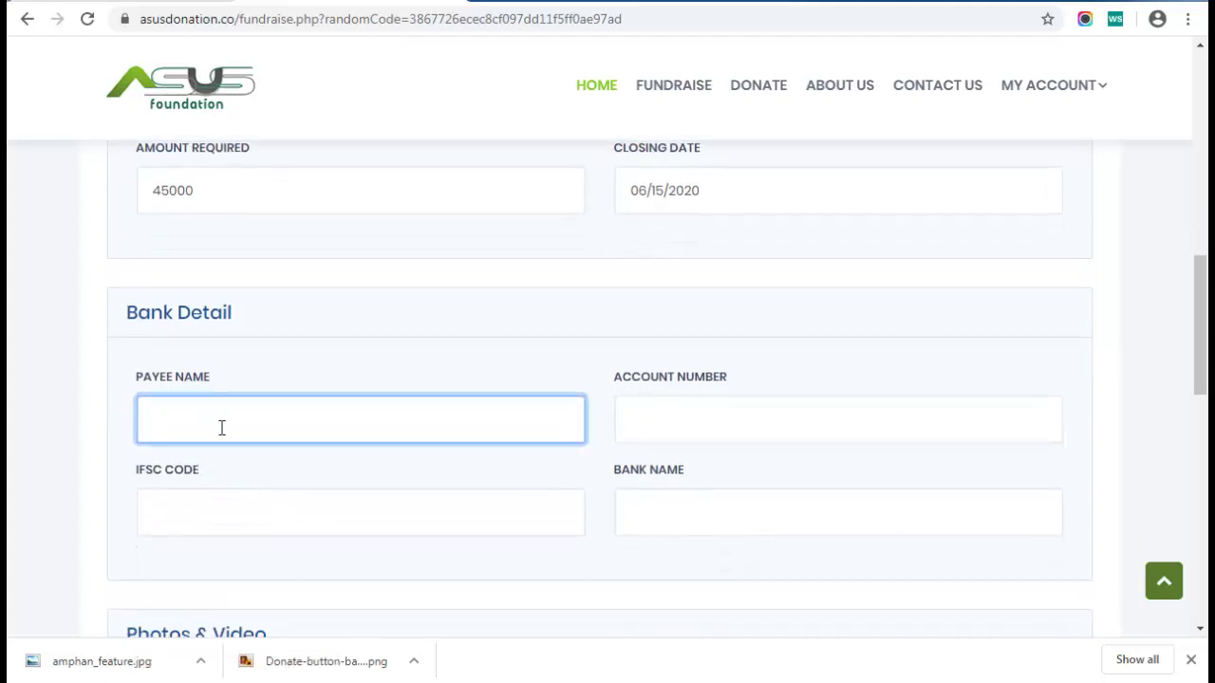
pyautogui.scroll(-1, 396, 320)
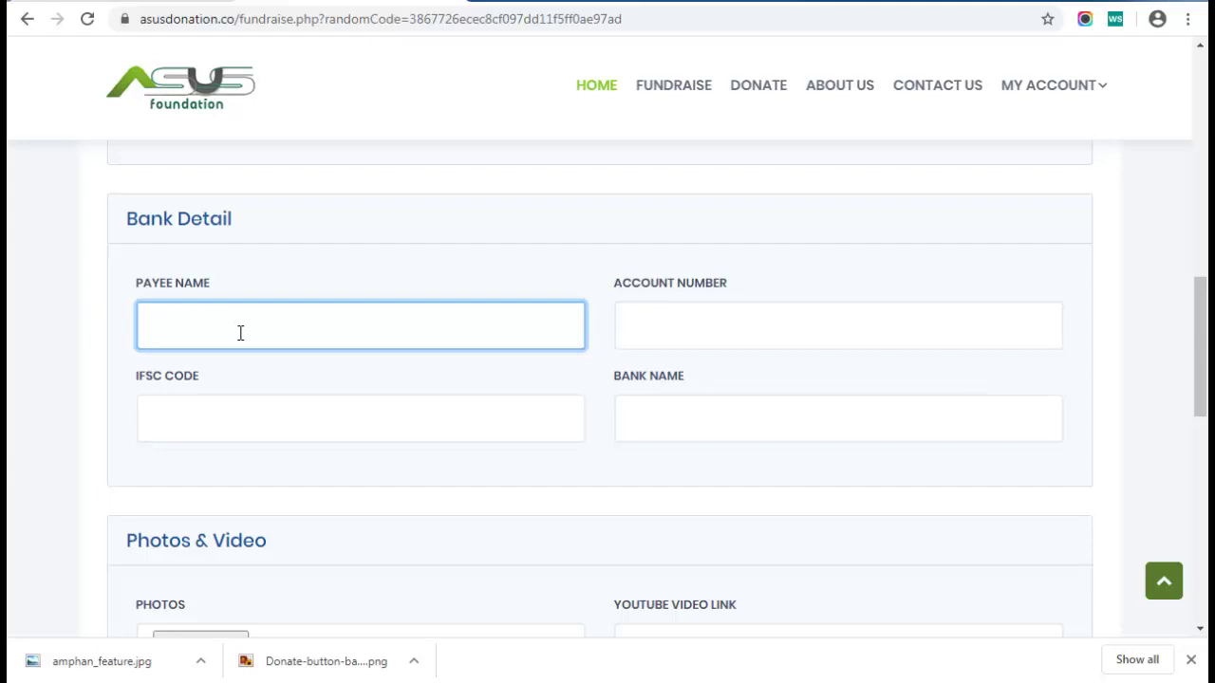
pyautogui.write('Full Name')
pyautogui.press('Tab')
pyautogui.write('1')
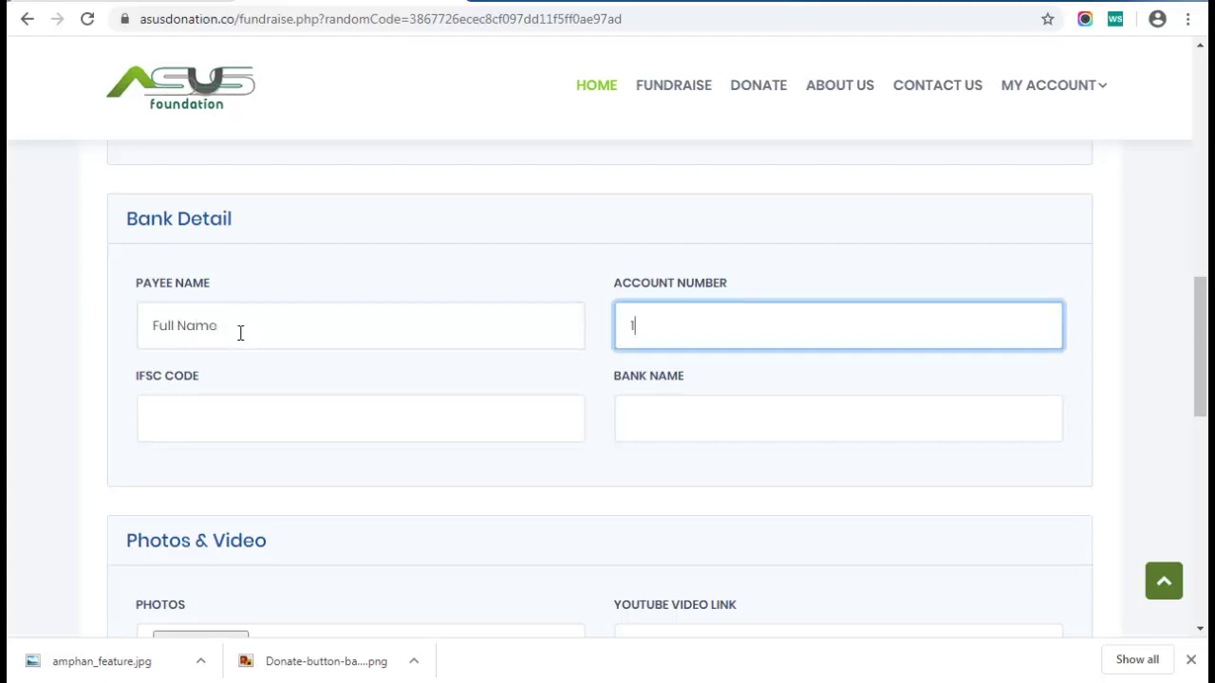
pyautogui.write('23123123123')
pyautogui.press('Tab')
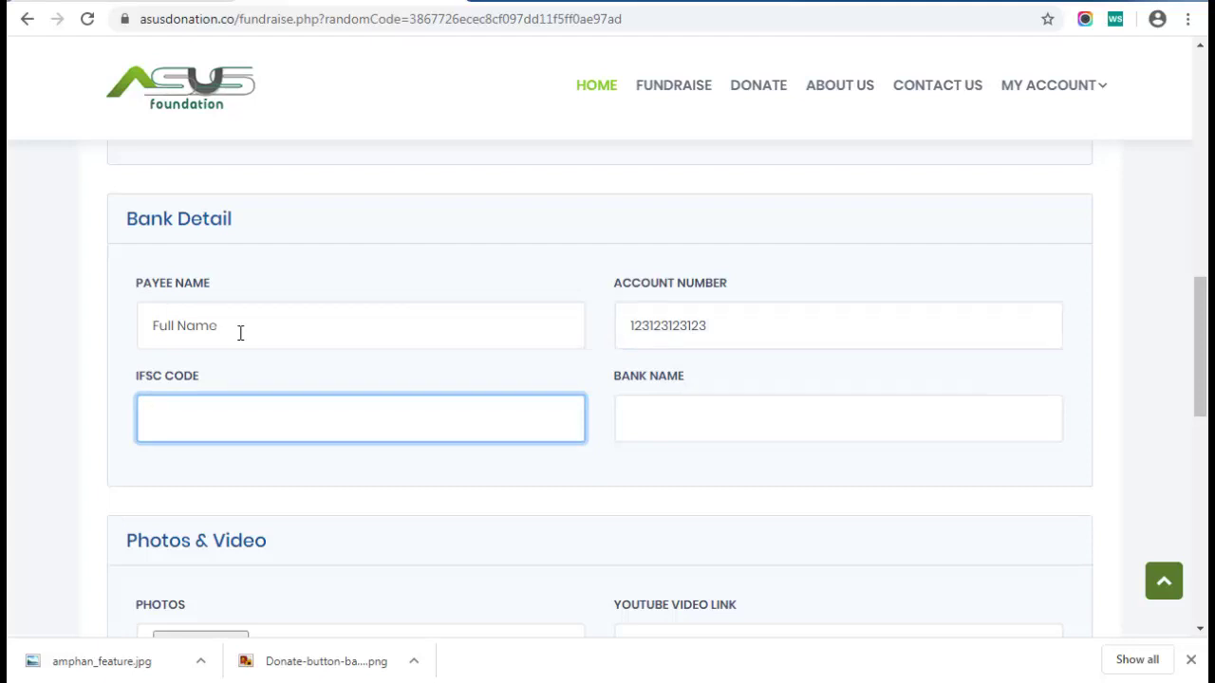
pyautogui.write('ICICI12345')
pyautogui.press('Tab')
pyautogui.write('ICI')
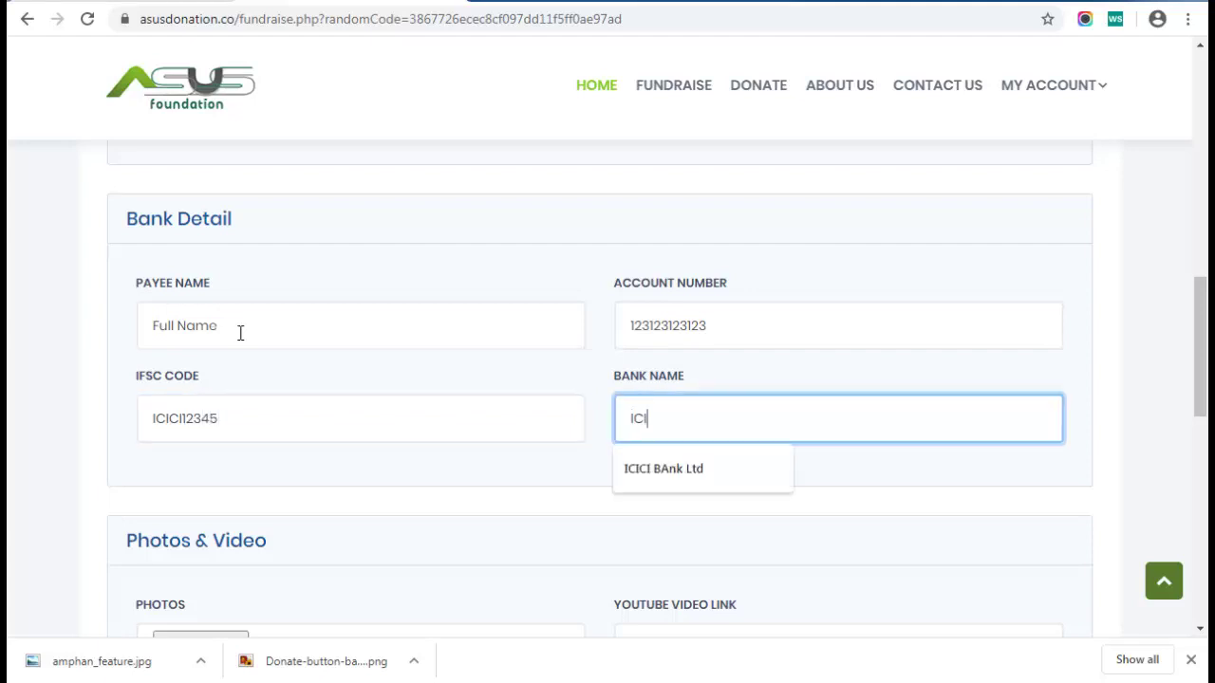
pyautogui.write('CI Bank Ltd')
pyautogui.press('Tab')
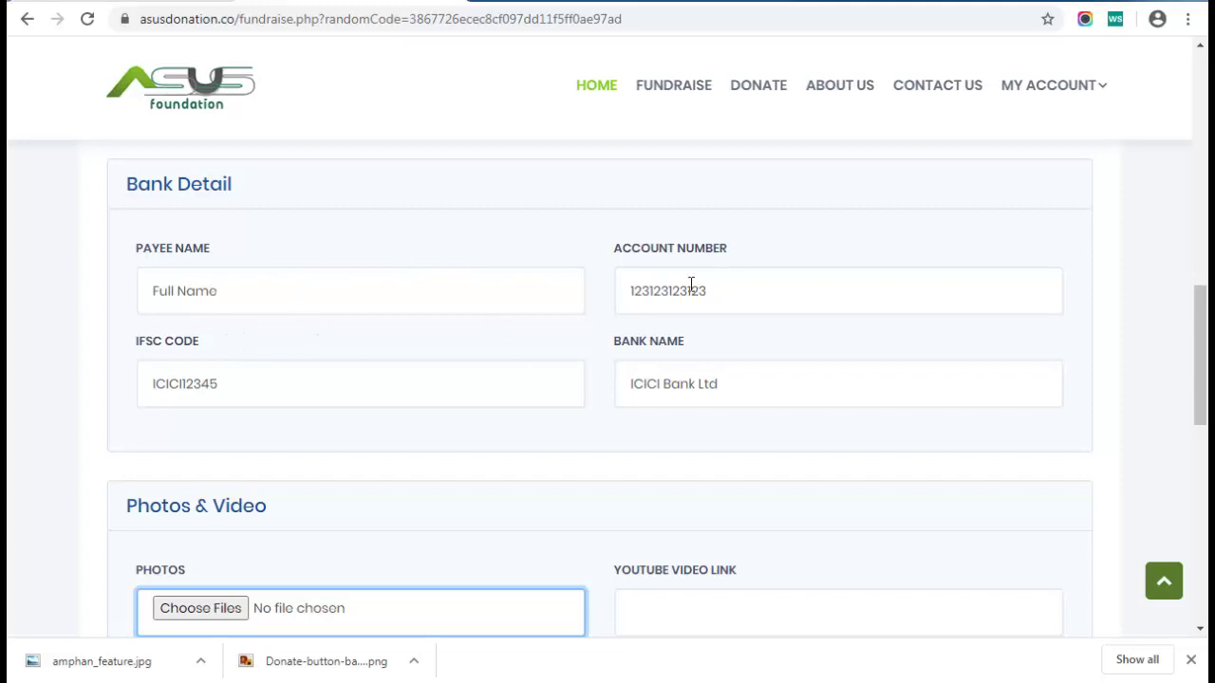
pyautogui.scroll(-1, 486, 432)
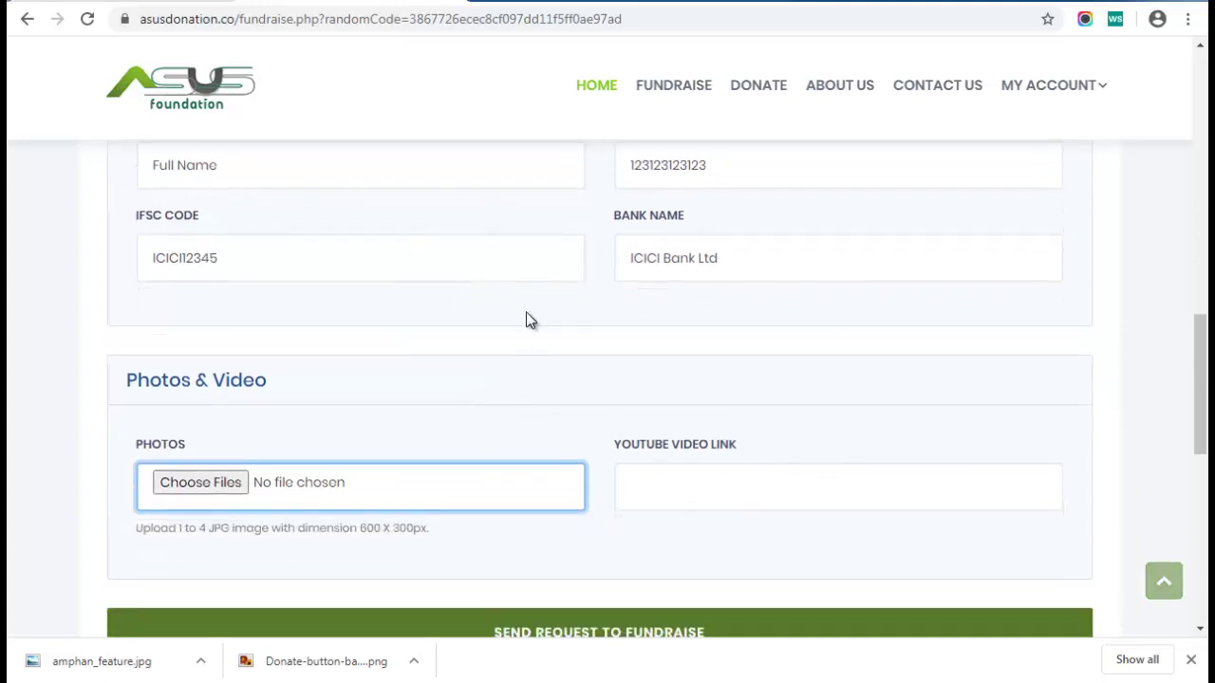
pyautogui.scroll(-1, 528, 320)
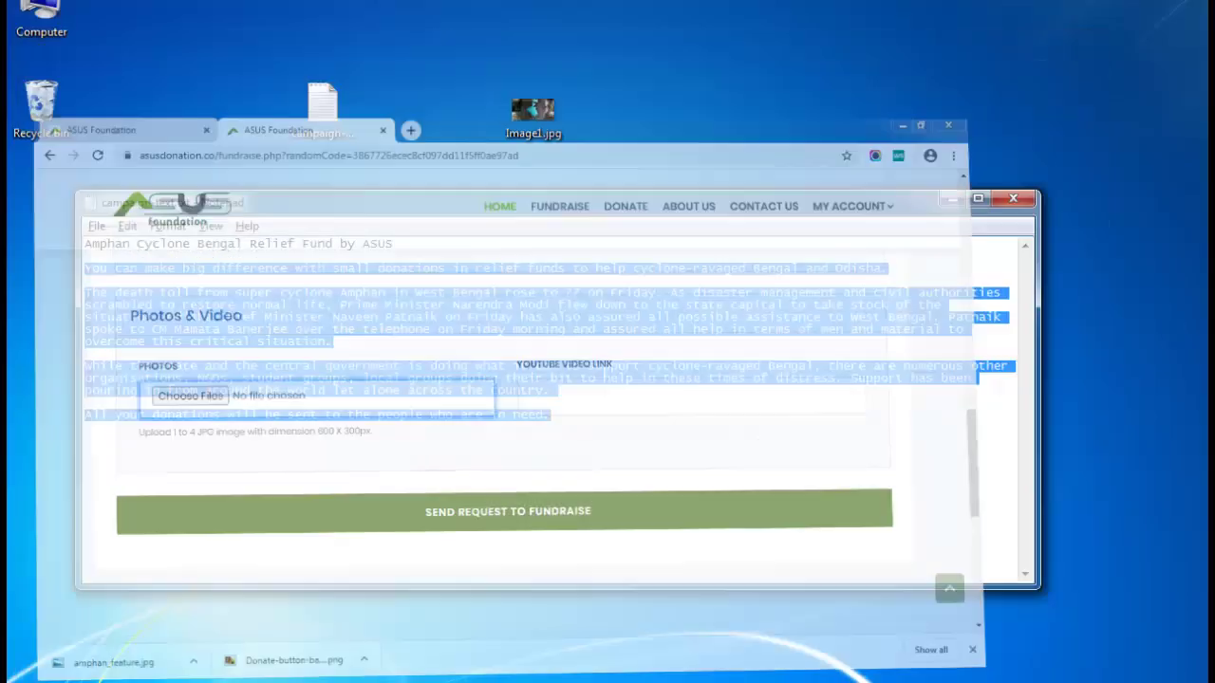
# Preview Image1.jpg from the desktop in Windows Photo Viewer, then close it
pyautogui.click(963, 203)
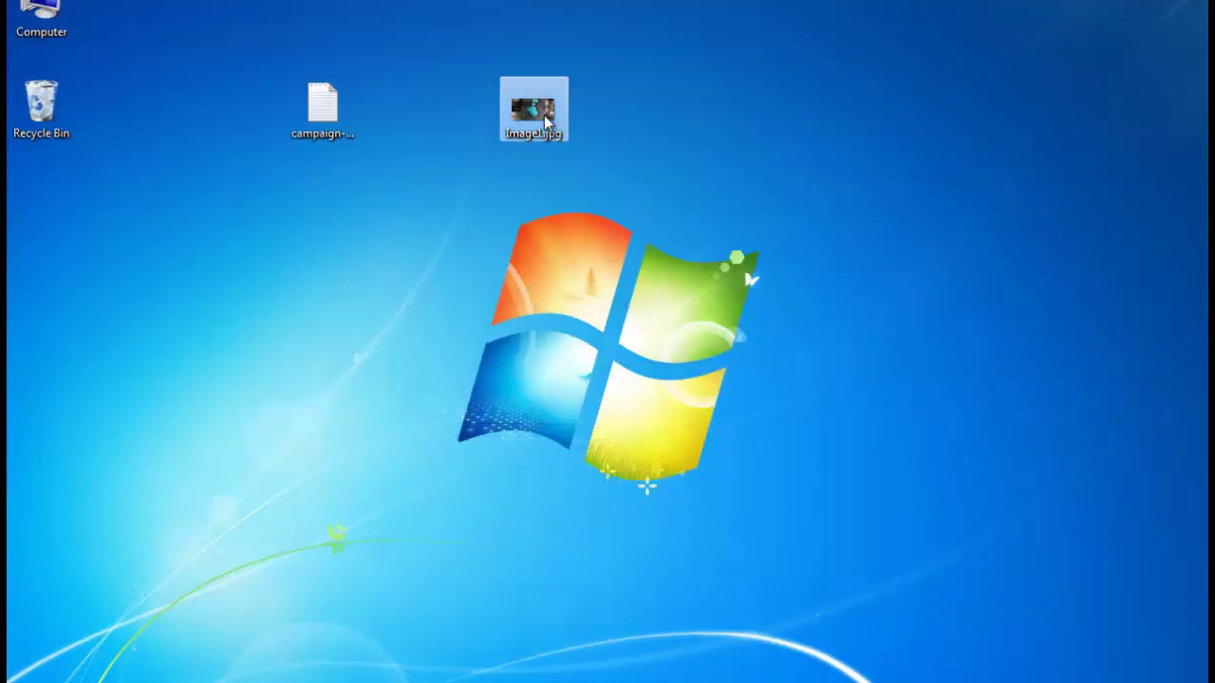
pyautogui.doubleClick(544, 115)
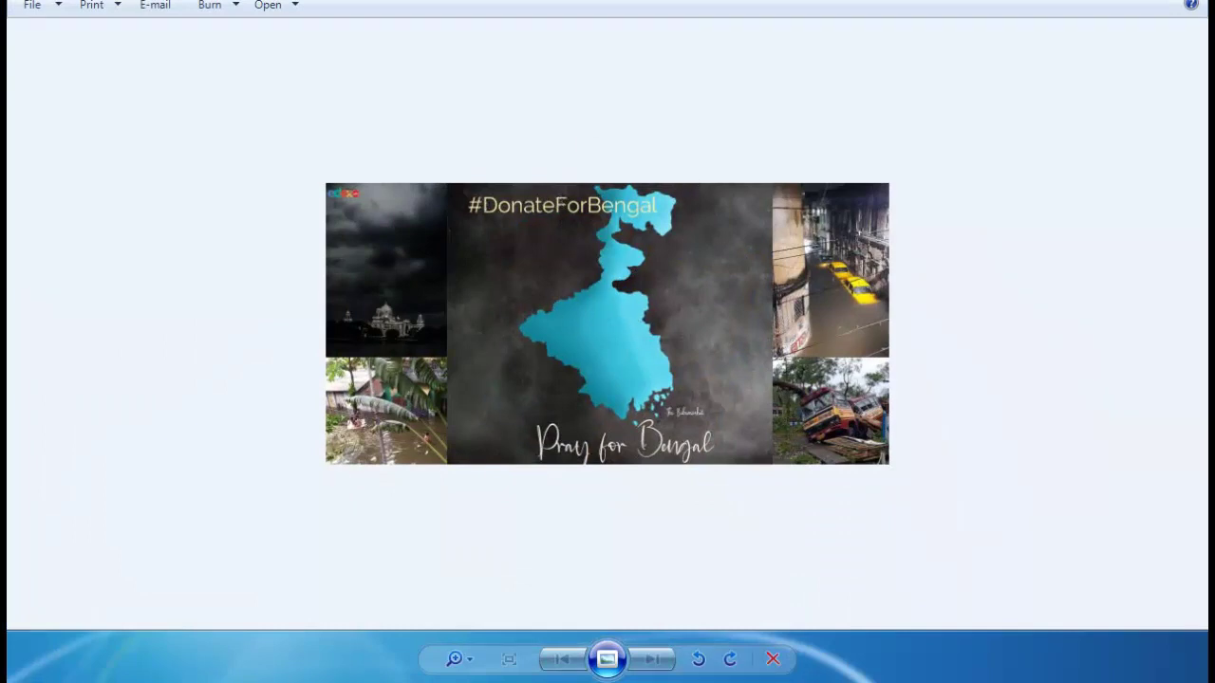
pyautogui.click(1189, 1)
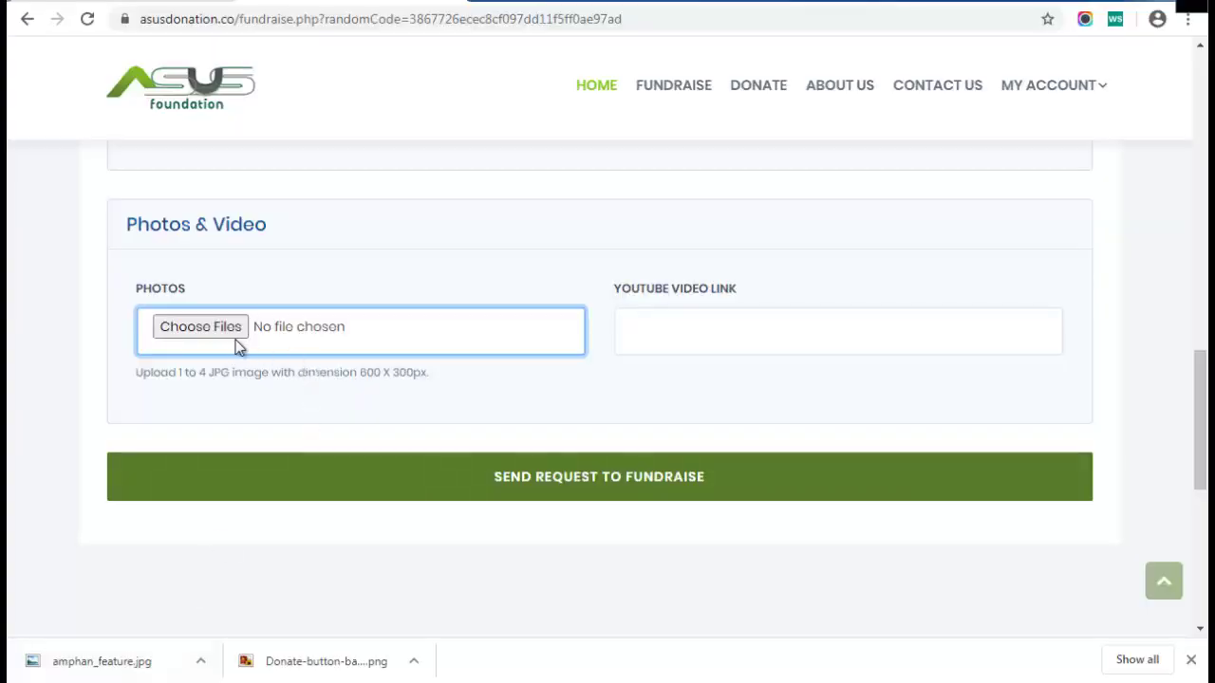
# Attach Image1.jpg from the Desktop as the fundraiser's campaign photo
pyautogui.click(232, 330)
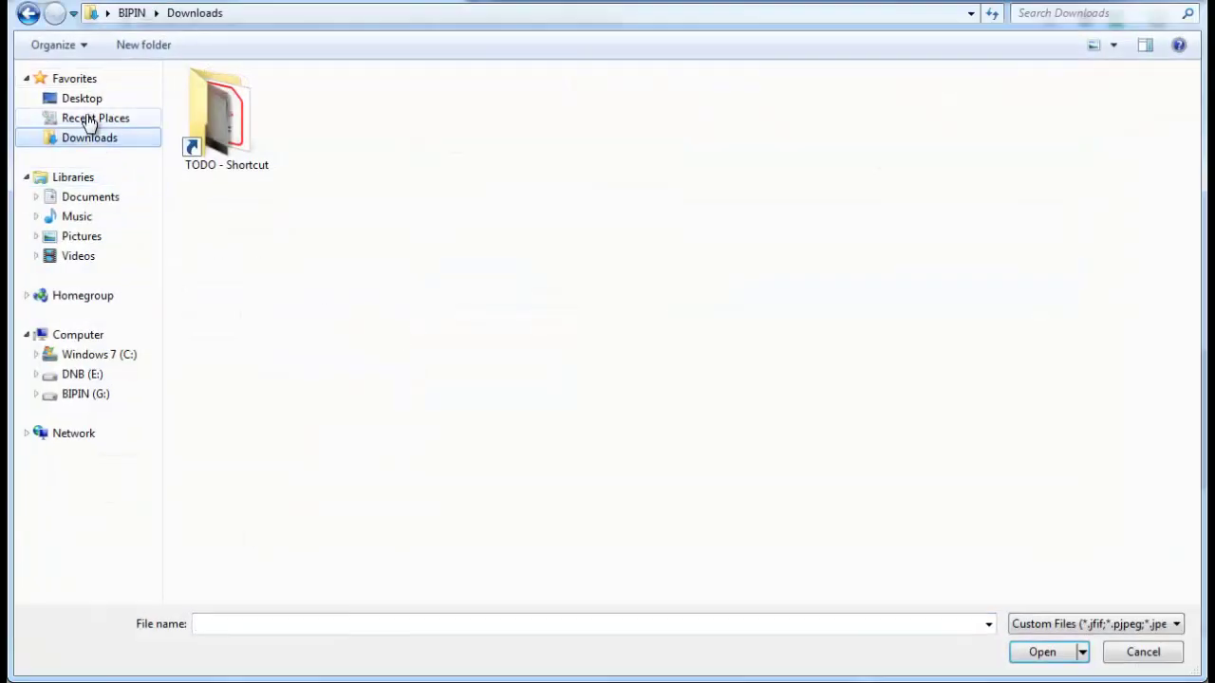
pyautogui.click(82, 100)
pyautogui.doubleClick(469, 154)
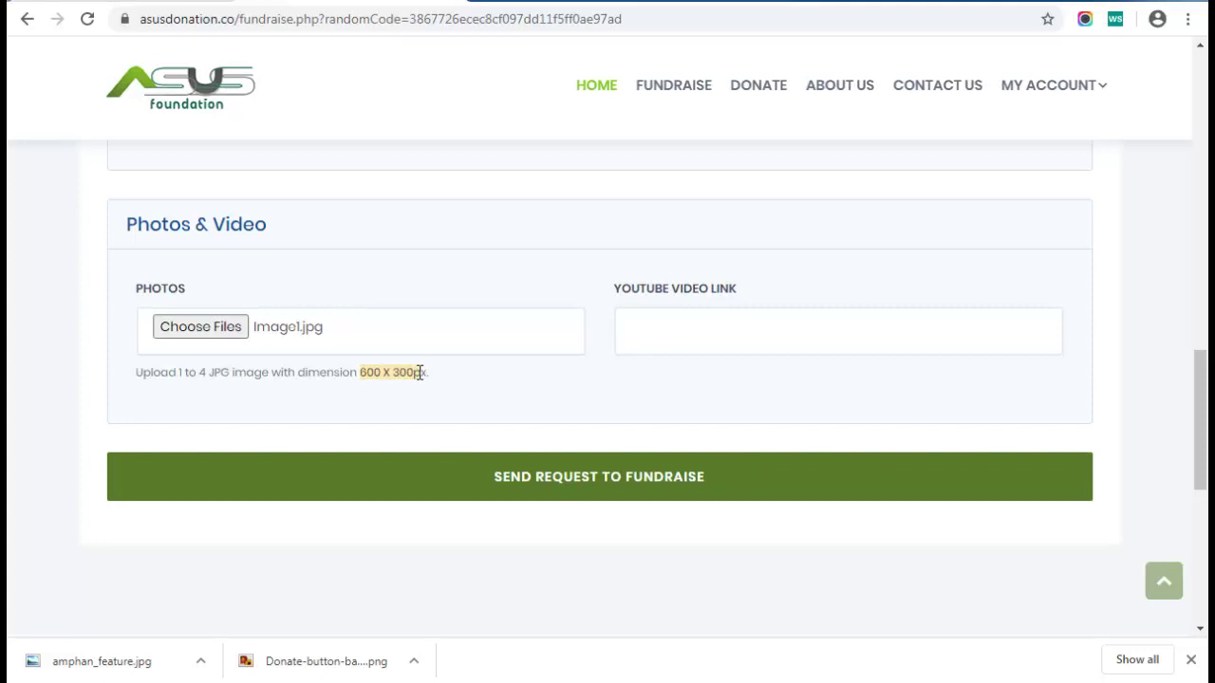
# Send the fundraiser request and check the success confirmation message
pyautogui.moveTo(207, 372); pyautogui.dragTo(223, 372)
pyautogui.click(548, 496)
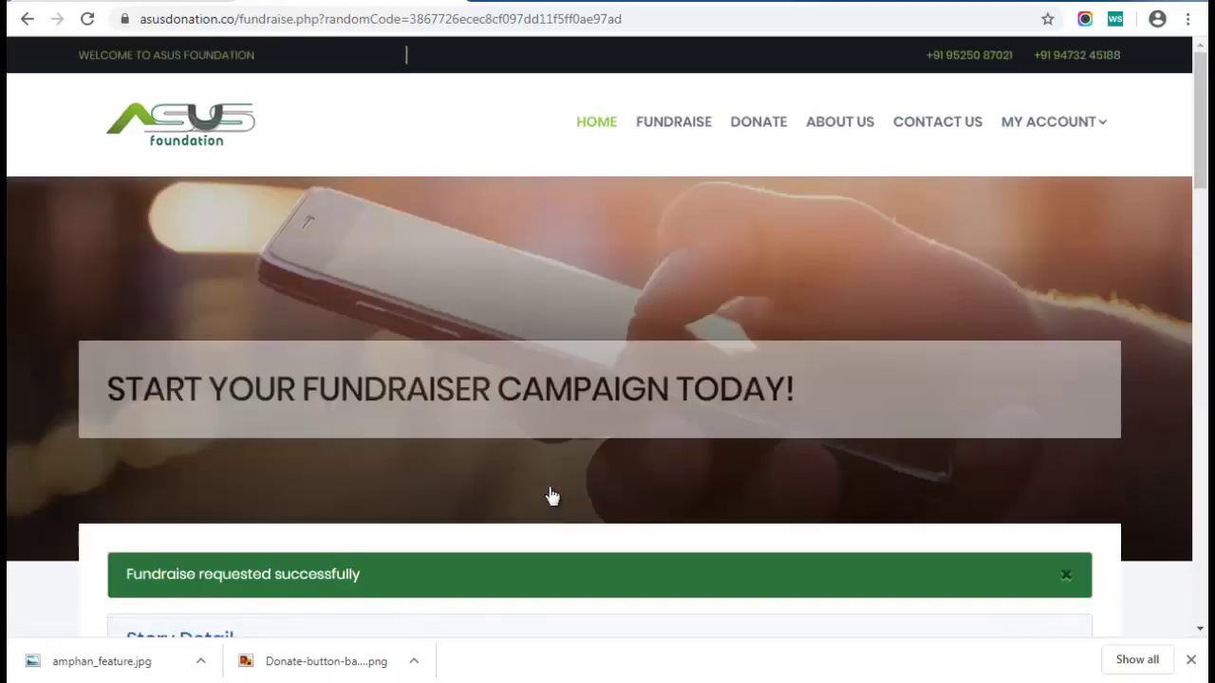
pyautogui.scroll(-2, 551, 494)
pyautogui.moveTo(127, 419); pyautogui.dragTo(362, 428)
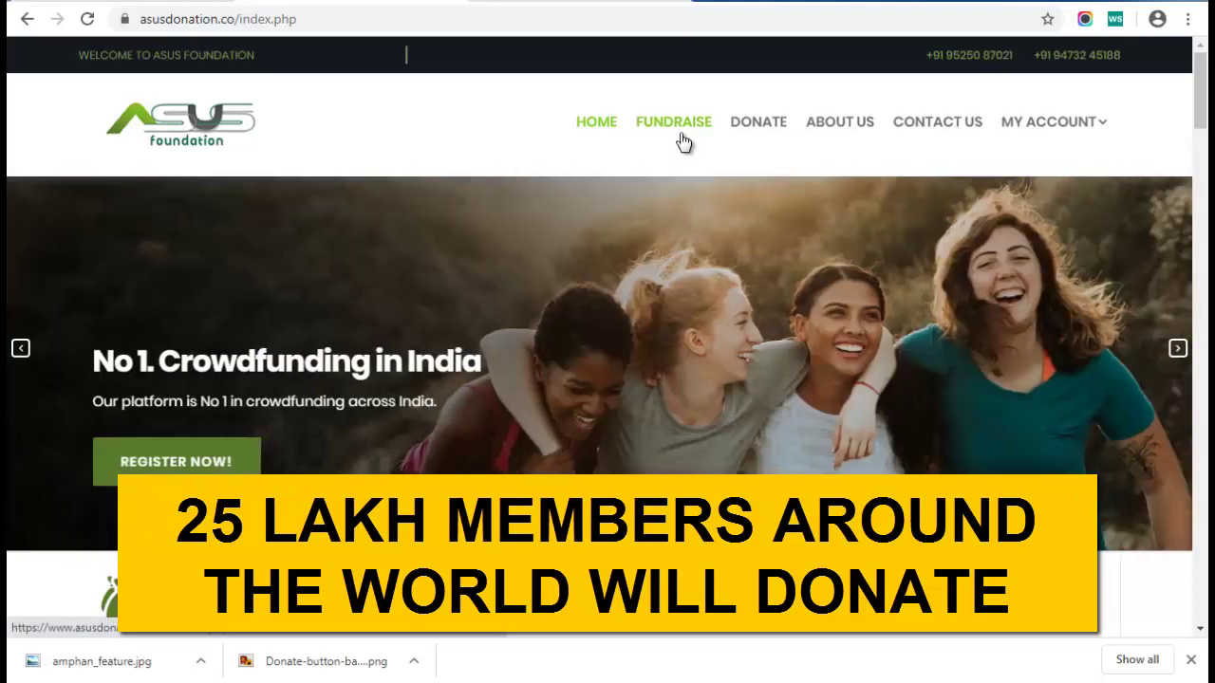
# Reload the home page and find the Amphan Cyclone Bengal Relief Fund card among trending campaigns
pyautogui.click(680, 137)
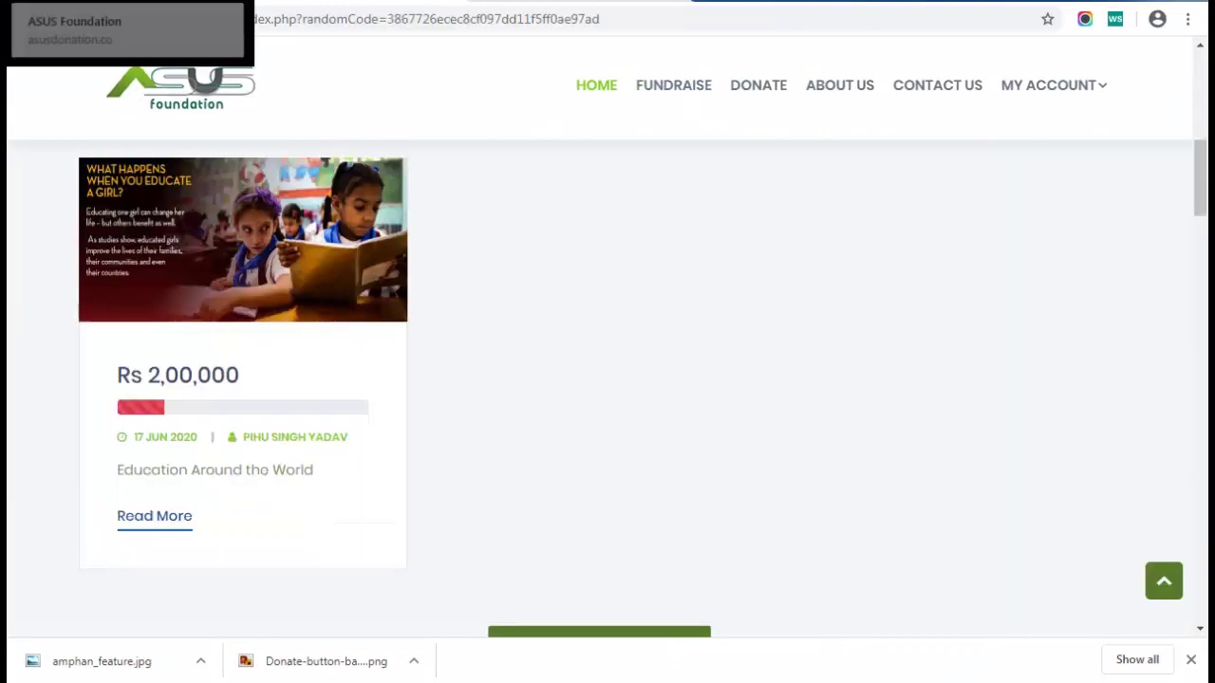
pyautogui.click(608, 91)
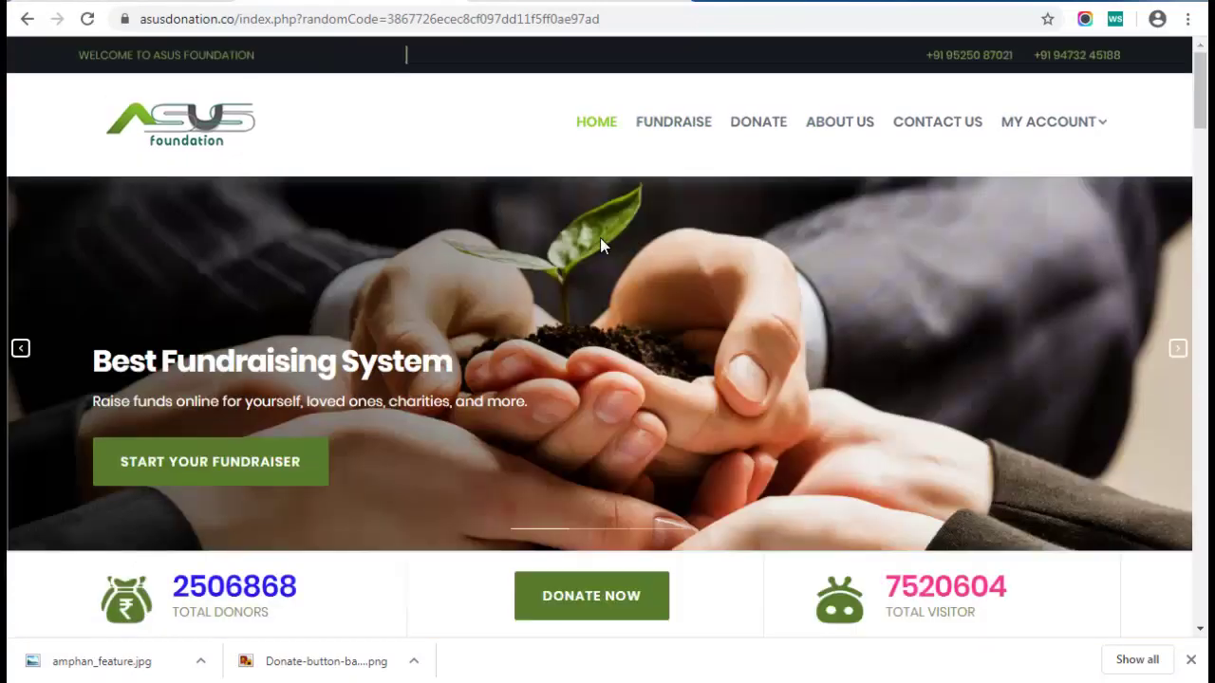
pyautogui.click(86, 25)
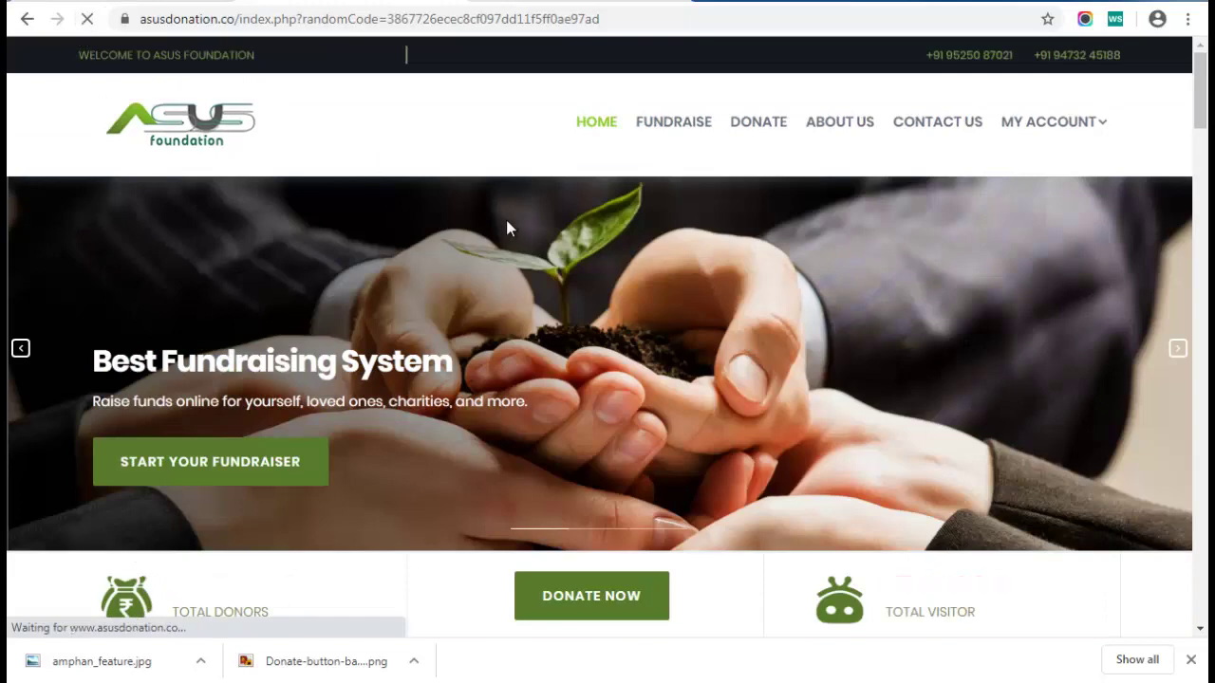
pyautogui.scroll(-6, 490, 217)
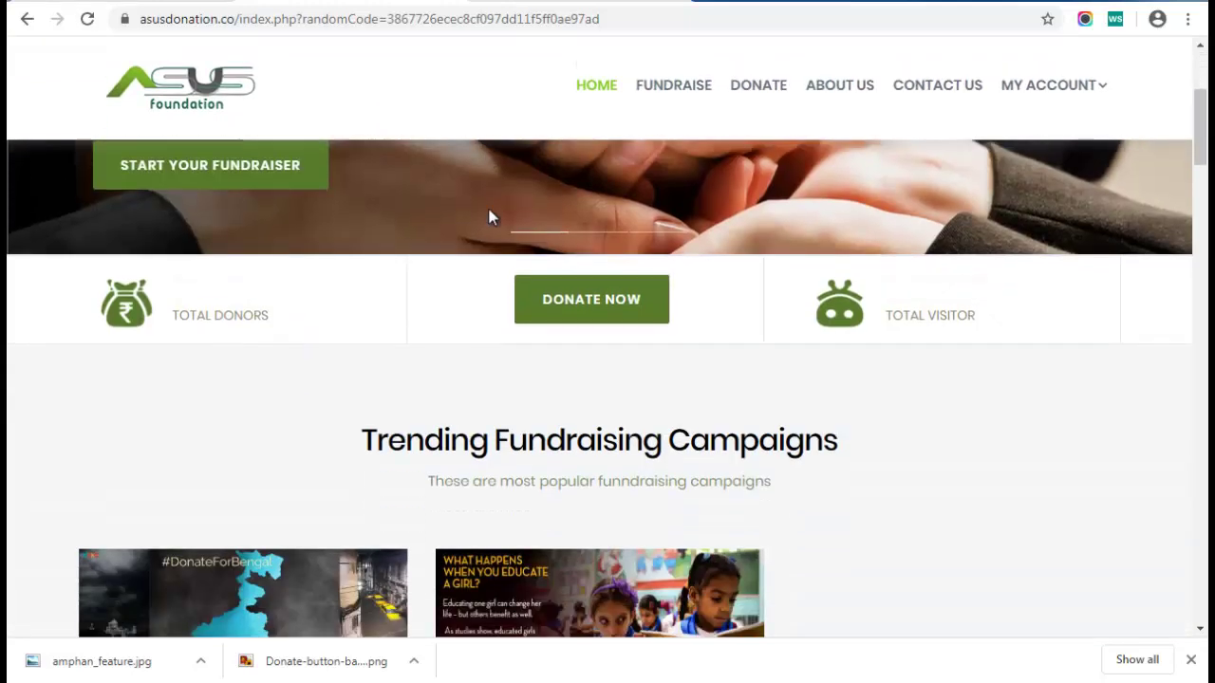
pyautogui.scroll(-1, 183, 323)
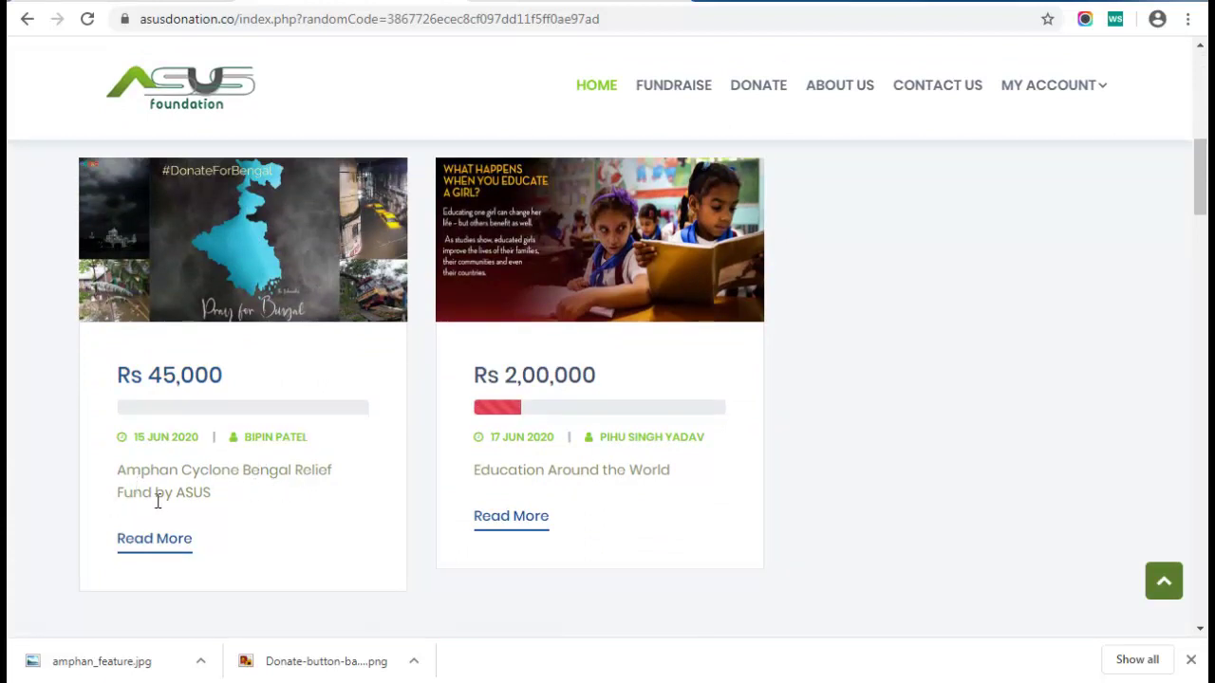
pyautogui.click(152, 553)
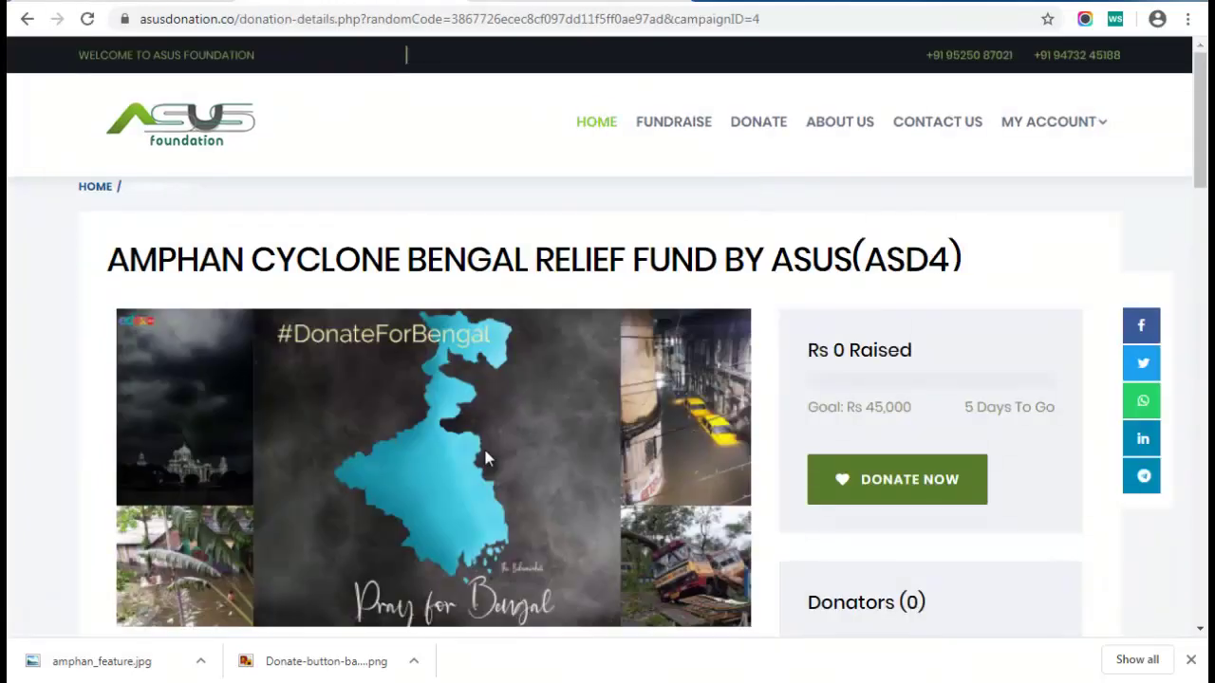
pyautogui.scroll(-4, 360, 328)
pyautogui.scroll(-7, 266, 337)
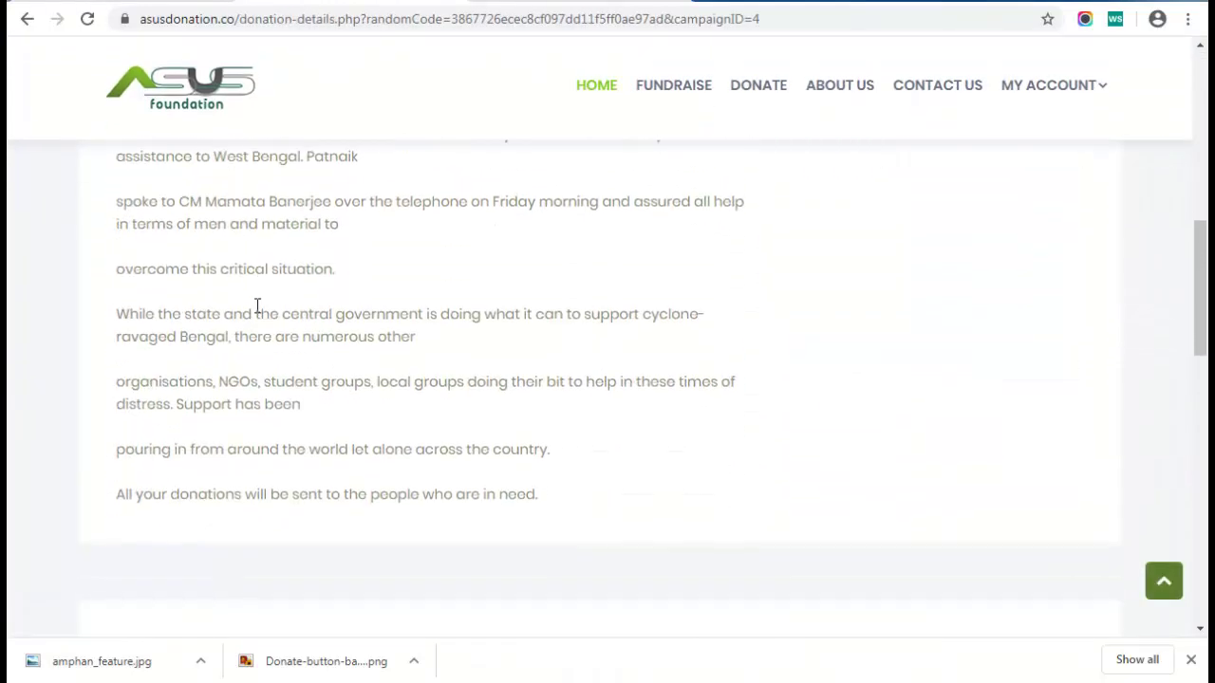
pyautogui.scroll(2, 257, 306)
pyautogui.scroll(10, 256, 306)
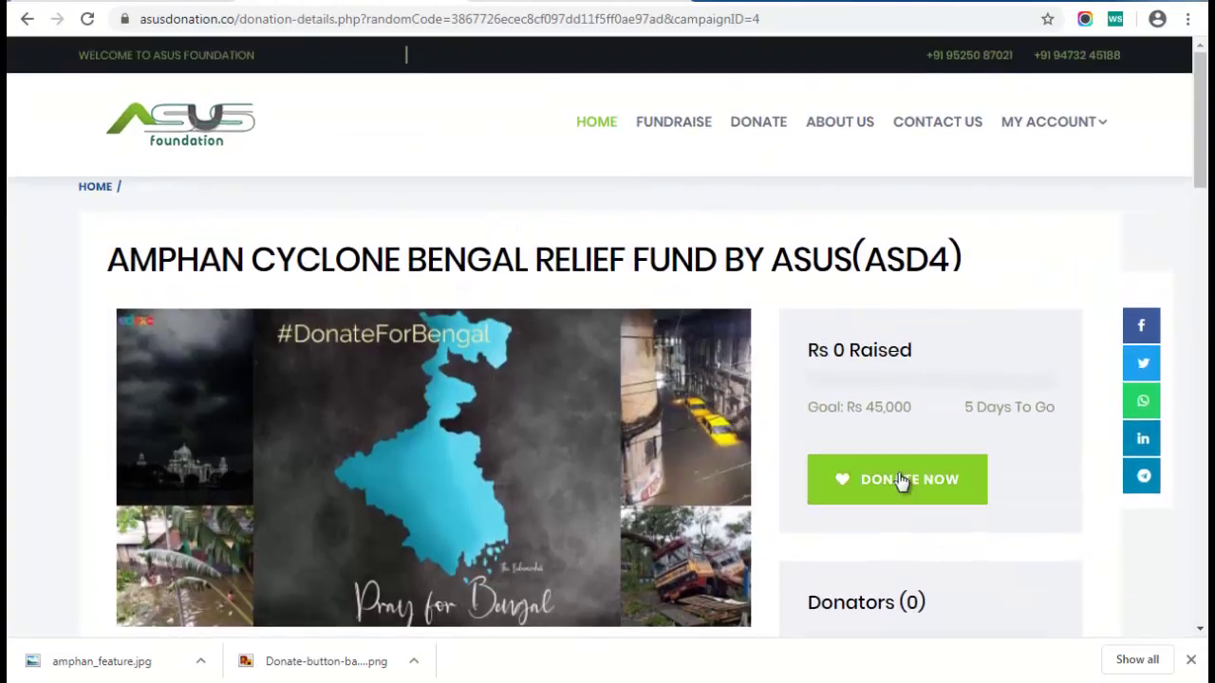
pyautogui.click(152, 129)
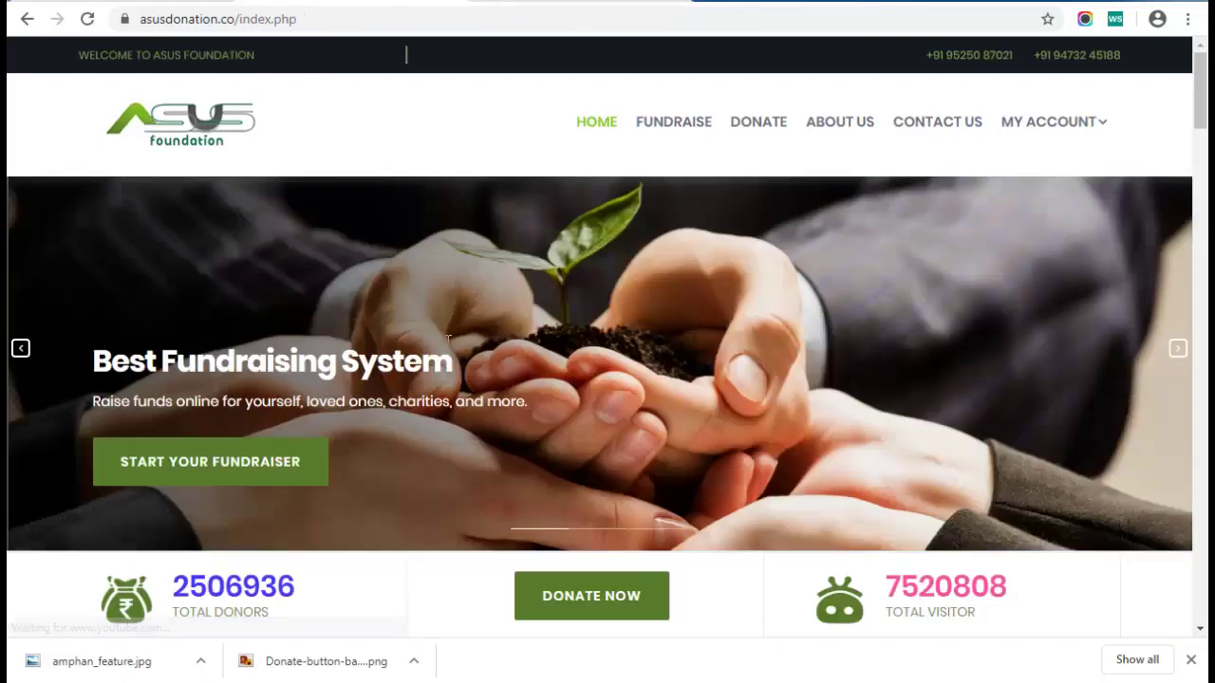